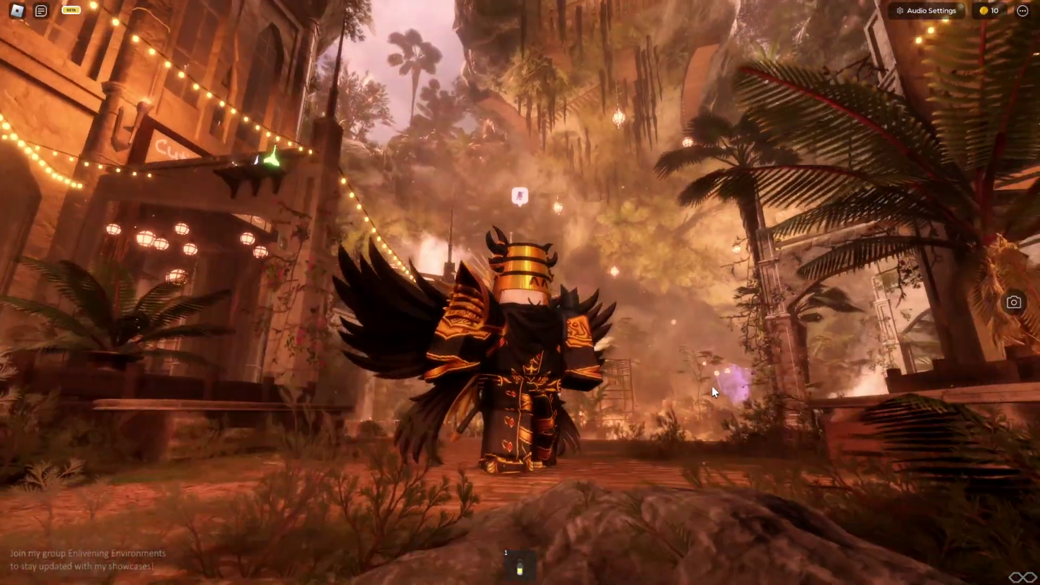
pyautogui.press('s')
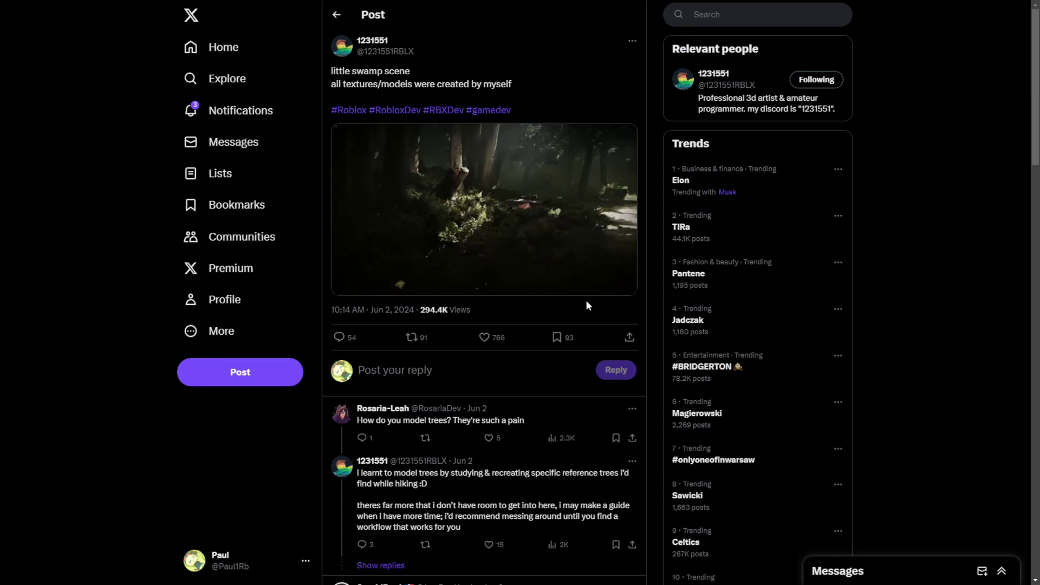
# Play the little swamp scene video in full screen, jumping between moments and pausing to examine the stump, foliage and lighting.
pyautogui.click(625, 284)
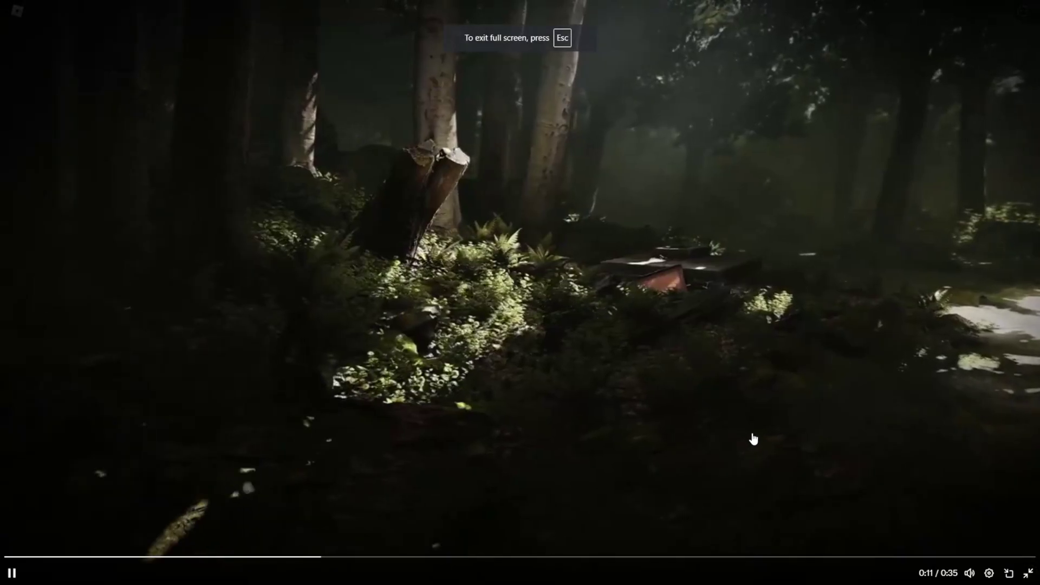
pyautogui.click(477, 270)
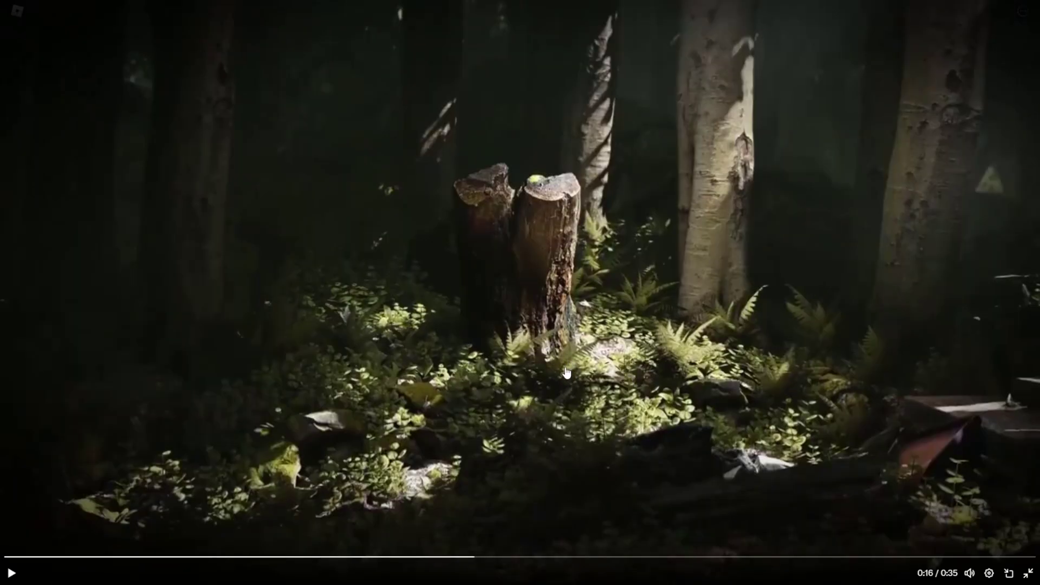
pyautogui.moveTo(371, 556); pyautogui.dragTo(416, 557)
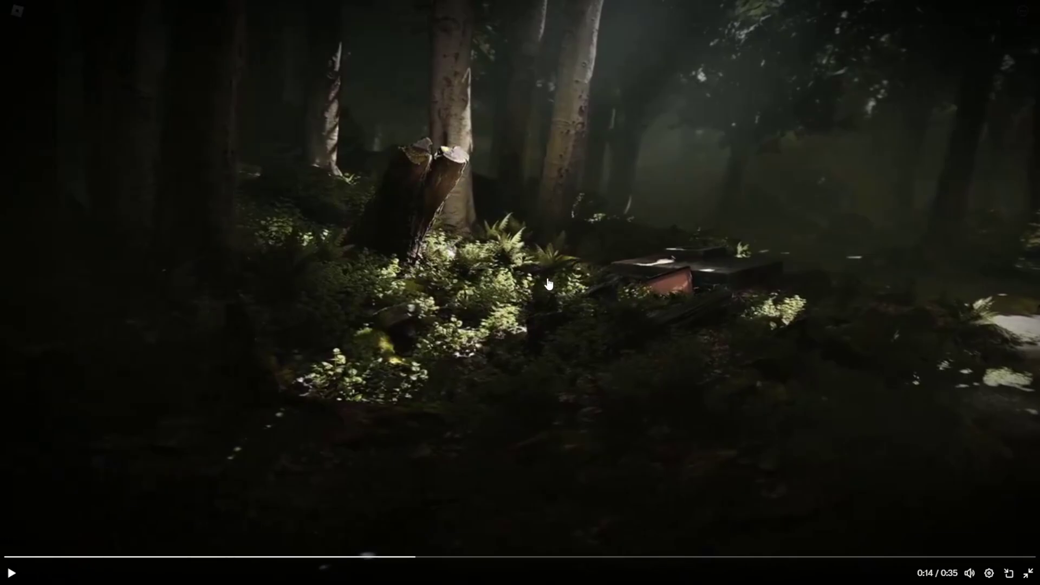
pyautogui.moveTo(407, 557); pyautogui.dragTo(633, 558)
pyautogui.click(679, 406)
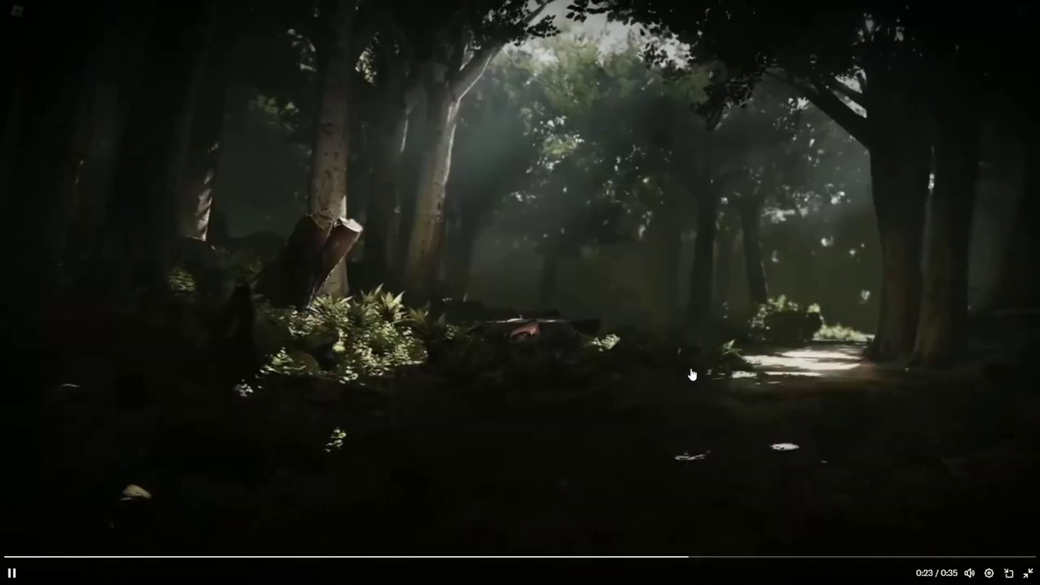
pyautogui.click(404, 355)
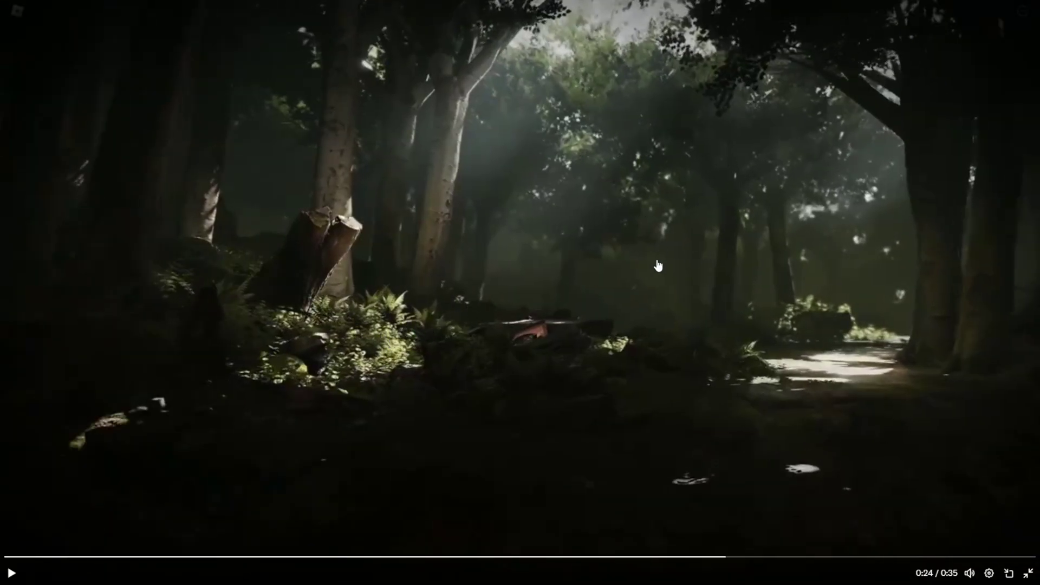
pyautogui.press('Left')
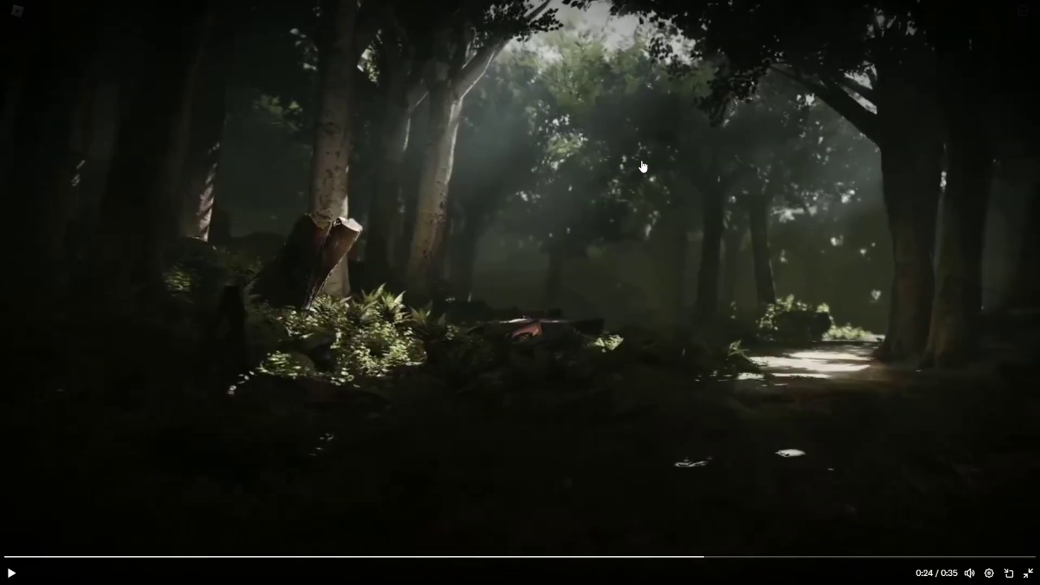
pyautogui.click(729, 142)
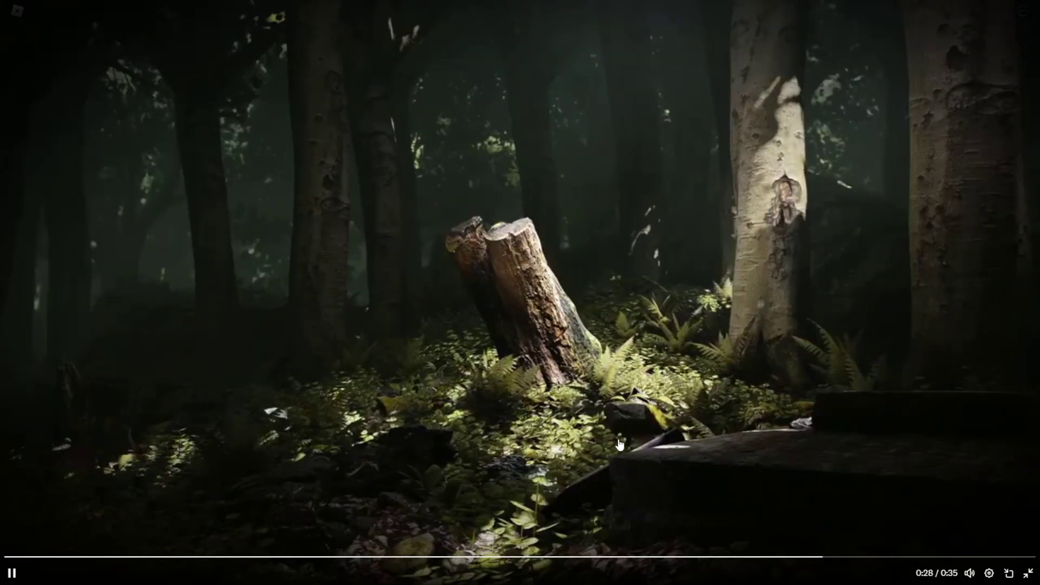
pyautogui.click(563, 305)
pyautogui.click(562, 304)
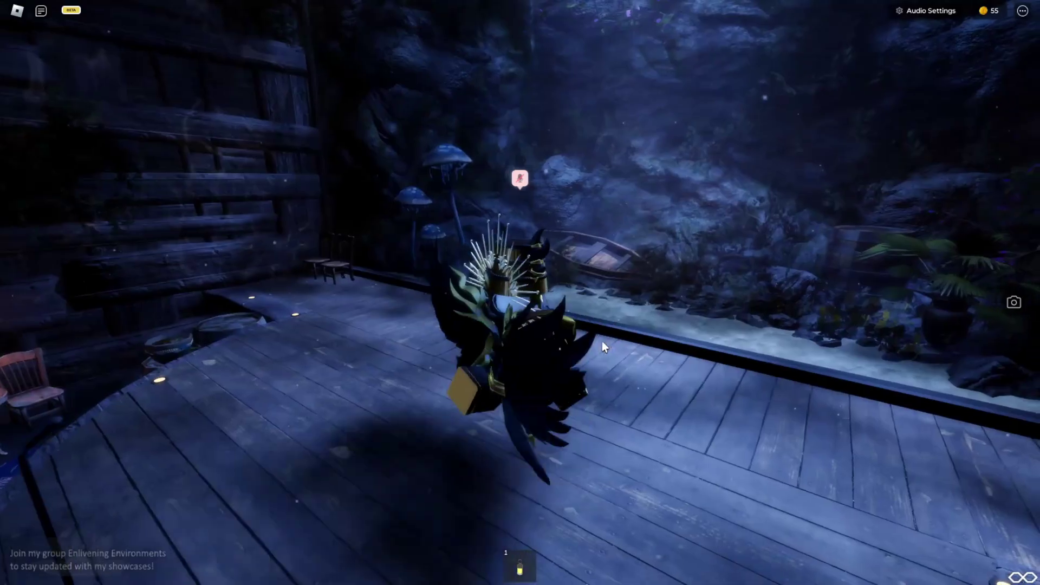
# Move the avatar around the wooden stage in the blue-lit cave to view the surroundings.
pyautogui.press('s')
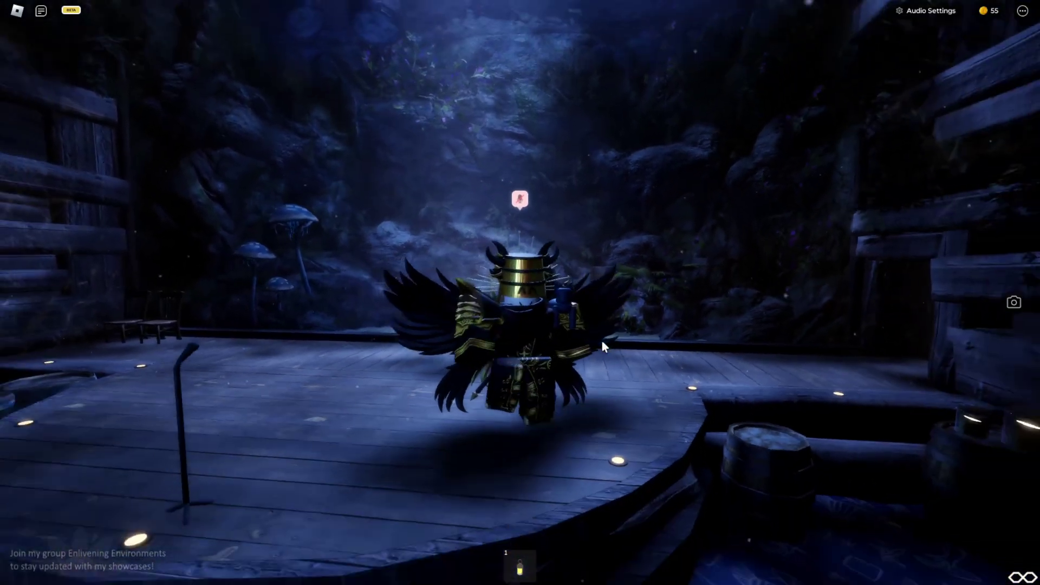
pyautogui.press('space')
pyautogui.press('s')
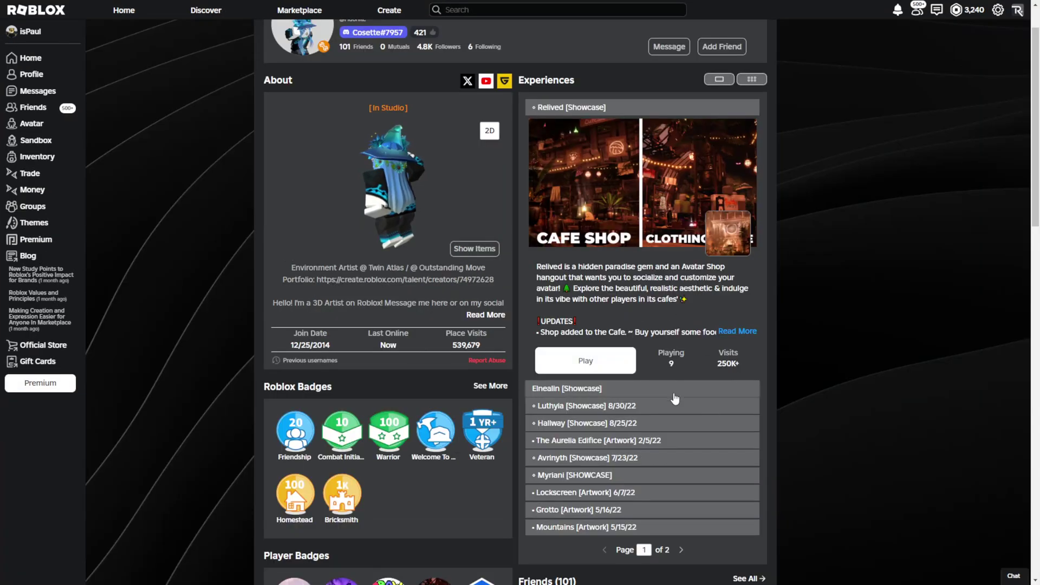
# Browse the creator's experiences on the profile, including Elnealin, Luthyia, Hallway and The Aurelia Edifice.
pyautogui.click(673, 398)
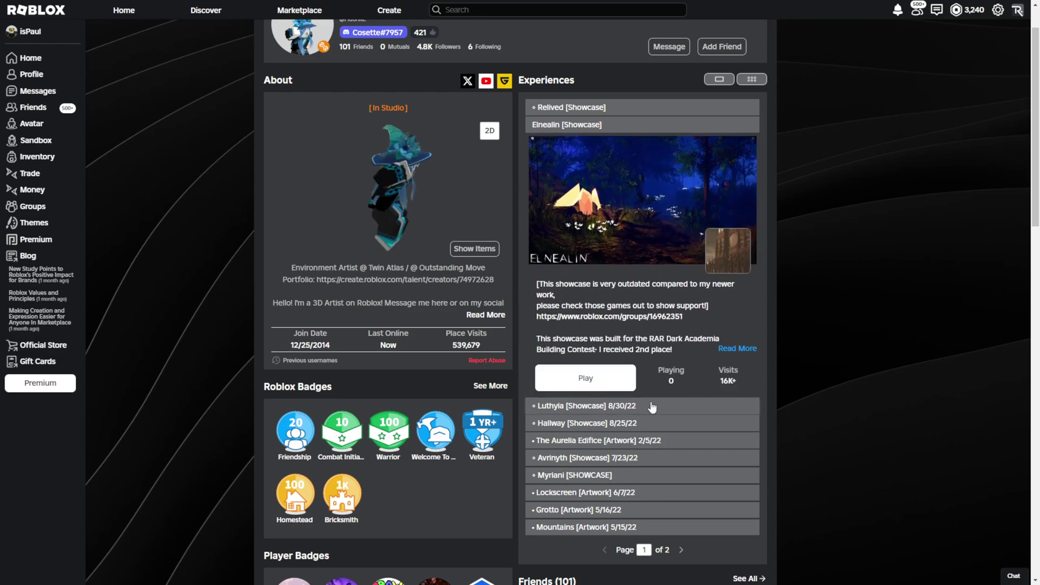
pyautogui.click(652, 408)
pyautogui.click(659, 422)
pyautogui.click(659, 430)
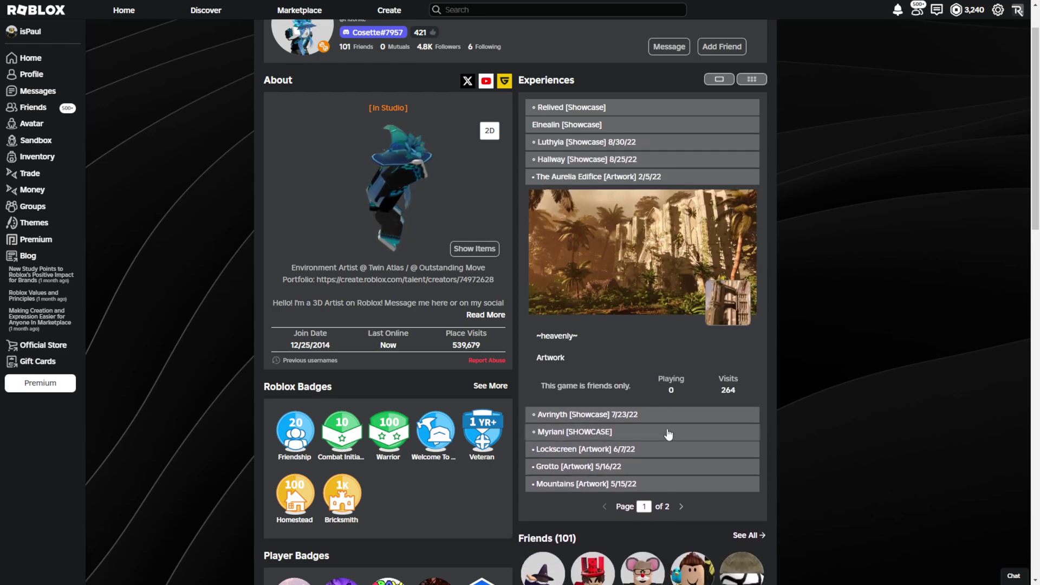
pyautogui.click(662, 422)
pyautogui.click(635, 177)
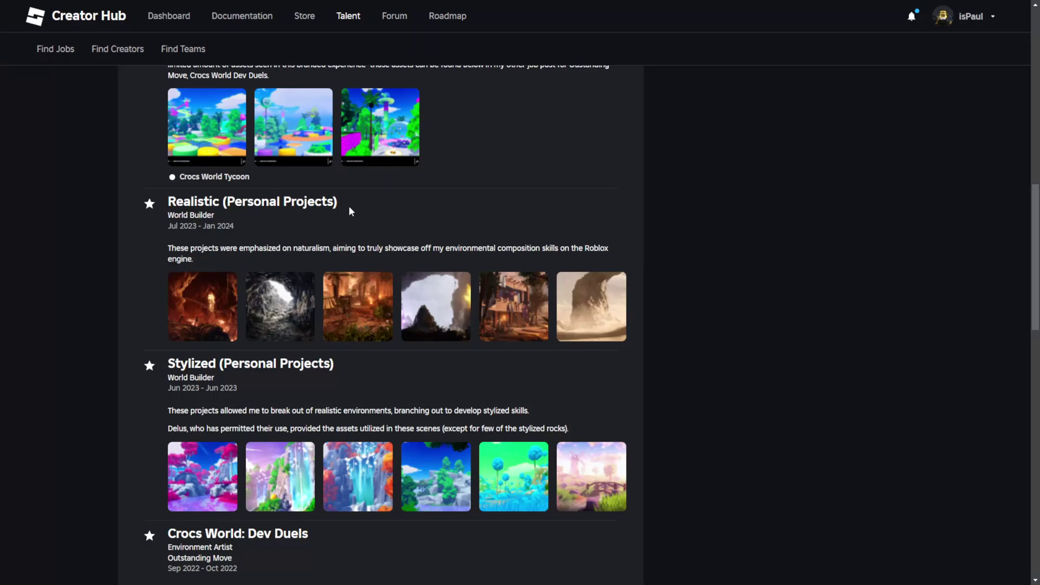
# View the Realistic (Personal Projects) images enlarged, from the lava cave to the desert arch, and close the viewer.
pyautogui.click(304, 325)
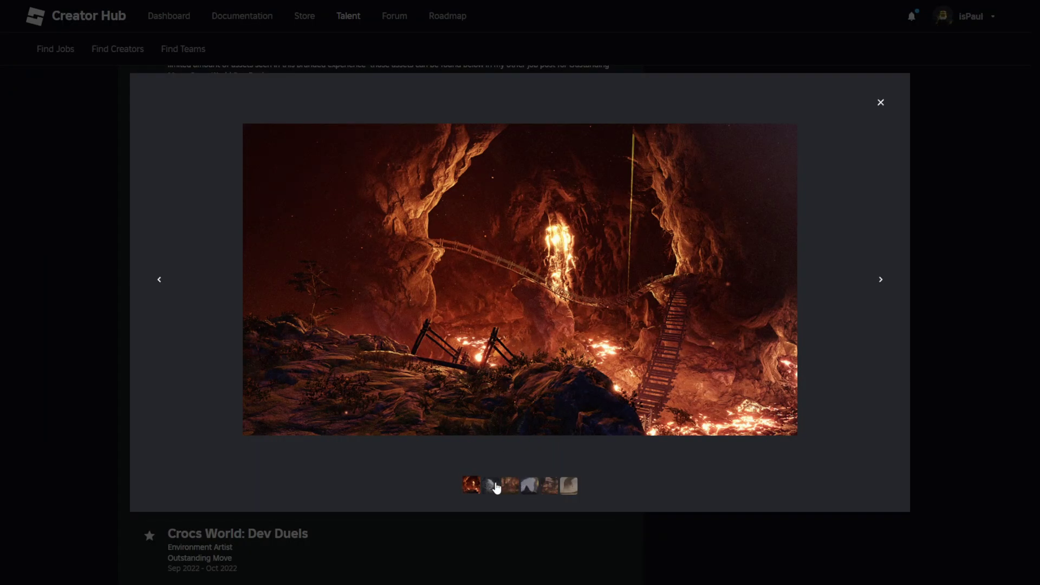
pyautogui.click(519, 488)
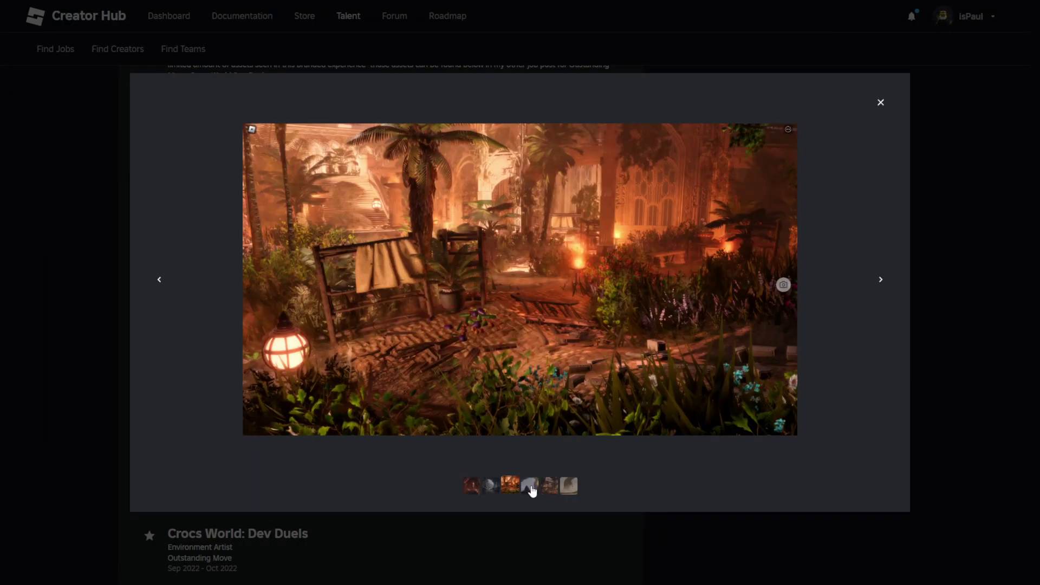
pyautogui.click(530, 487)
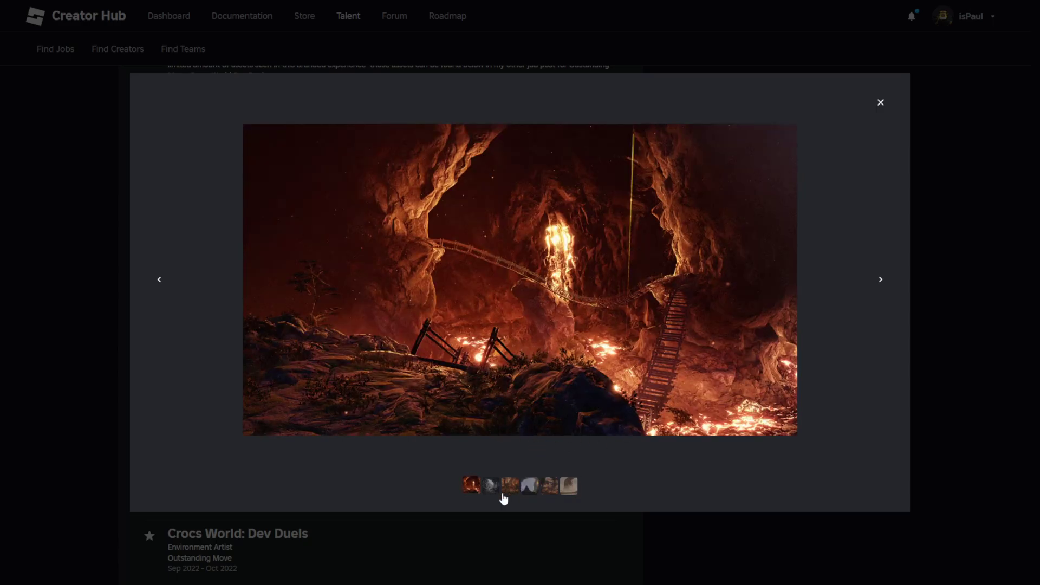
pyautogui.click(492, 487)
pyautogui.click(511, 487)
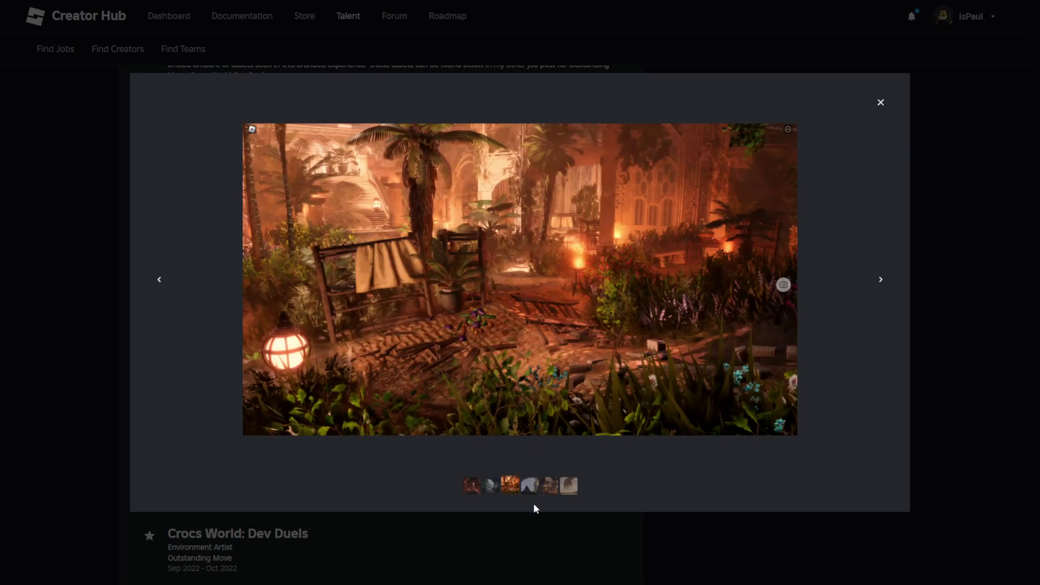
pyautogui.click(530, 486)
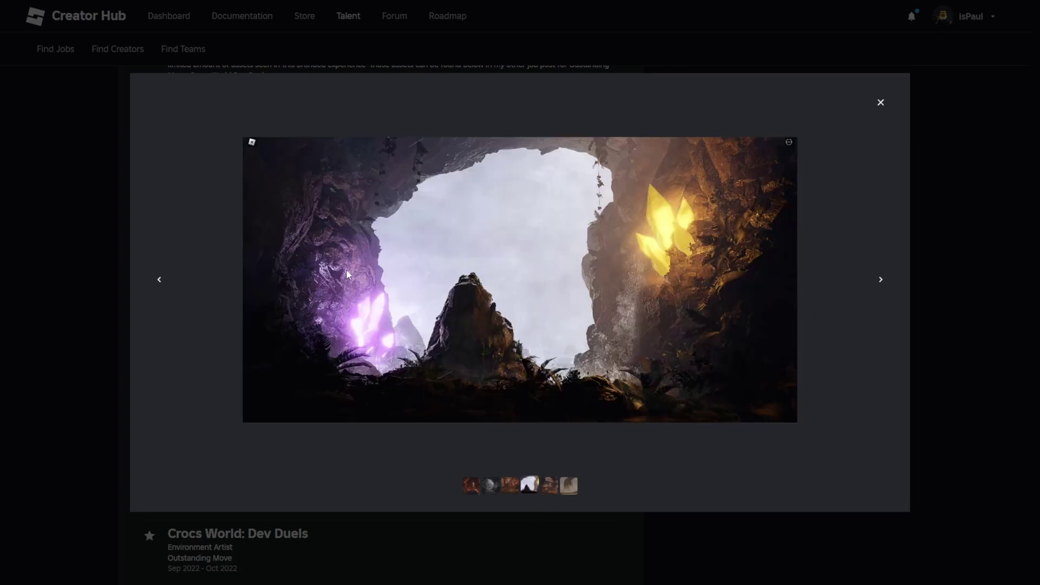
pyautogui.click(550, 486)
pyautogui.click(536, 485)
pyautogui.click(569, 486)
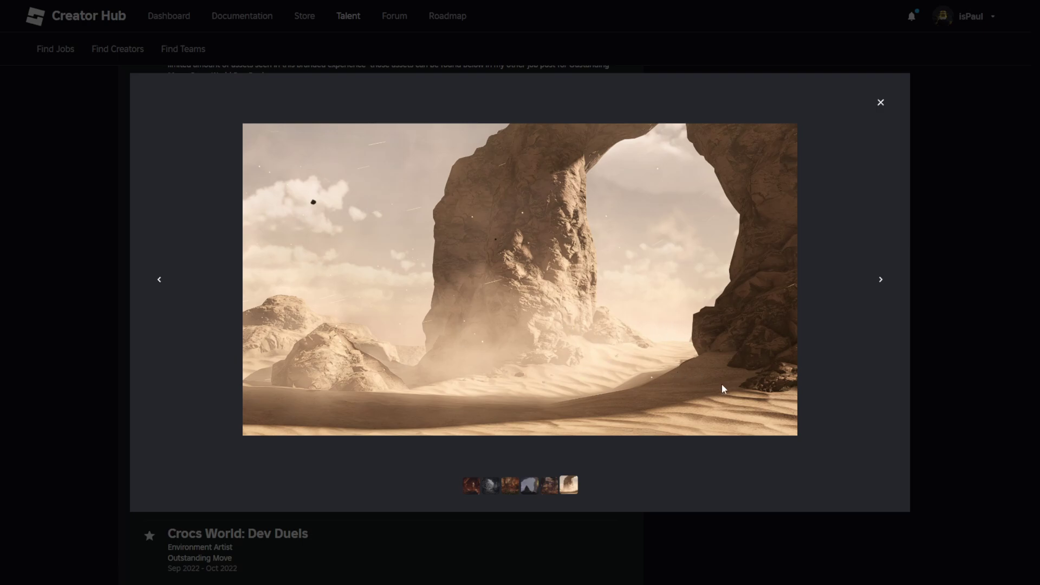
pyautogui.click(866, 364)
# Go to the Myriani (Personal Project) entry of the portfolio and open its first image.
pyautogui.scroll(-10, 436, 305)
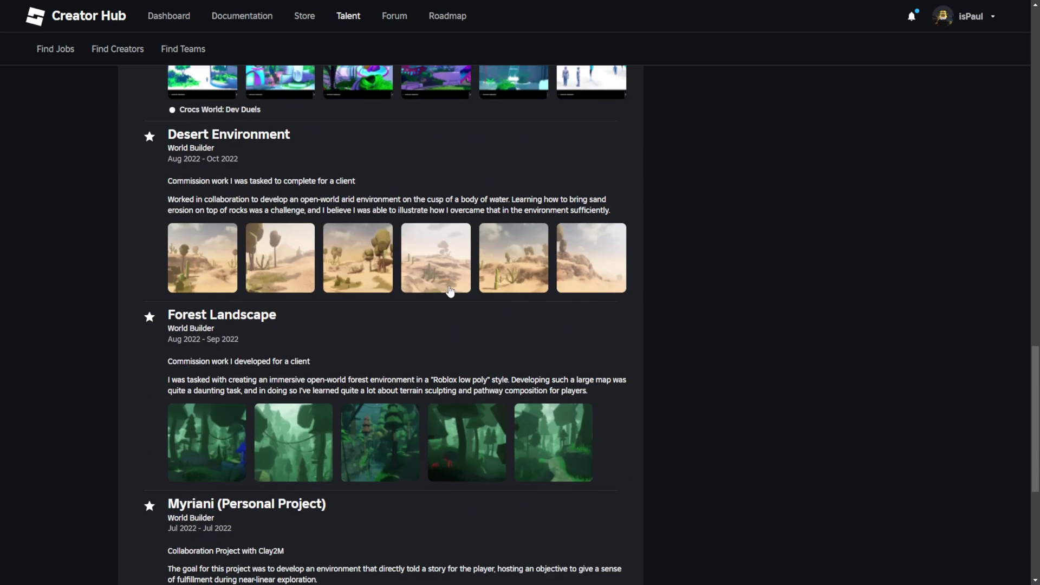
pyautogui.scroll(-6, 358, 274)
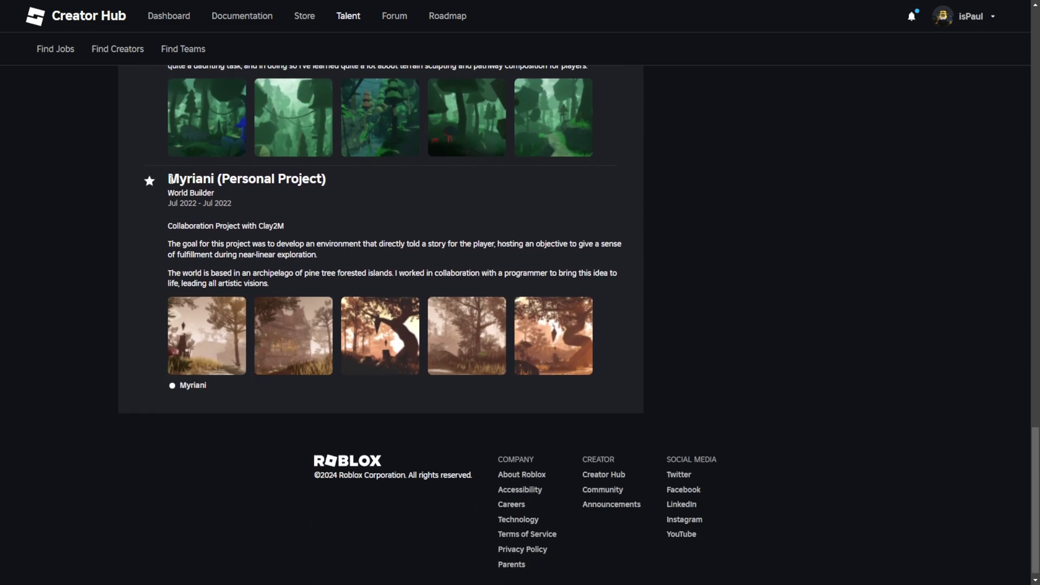
pyautogui.click(195, 350)
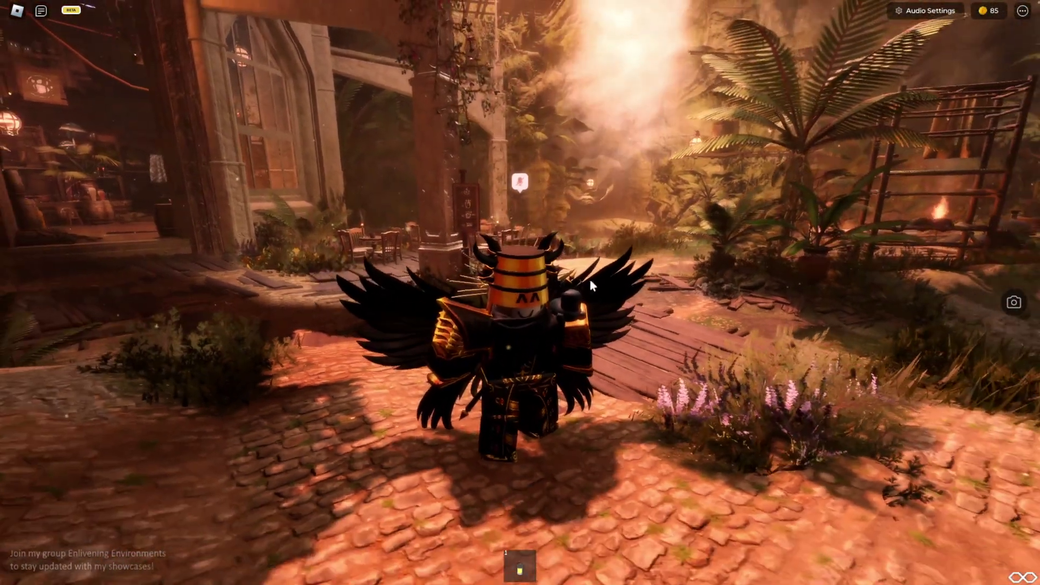
# Open the showcase's audio settings, look over the ambience and music options, and close them.
pyautogui.click(927, 11)
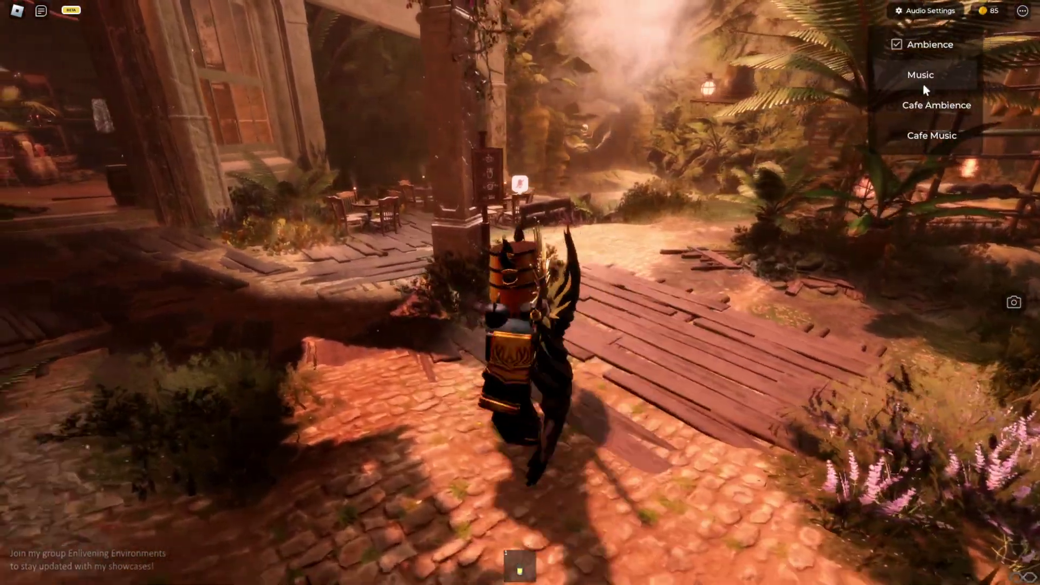
pyautogui.press('s')
pyautogui.press('d')
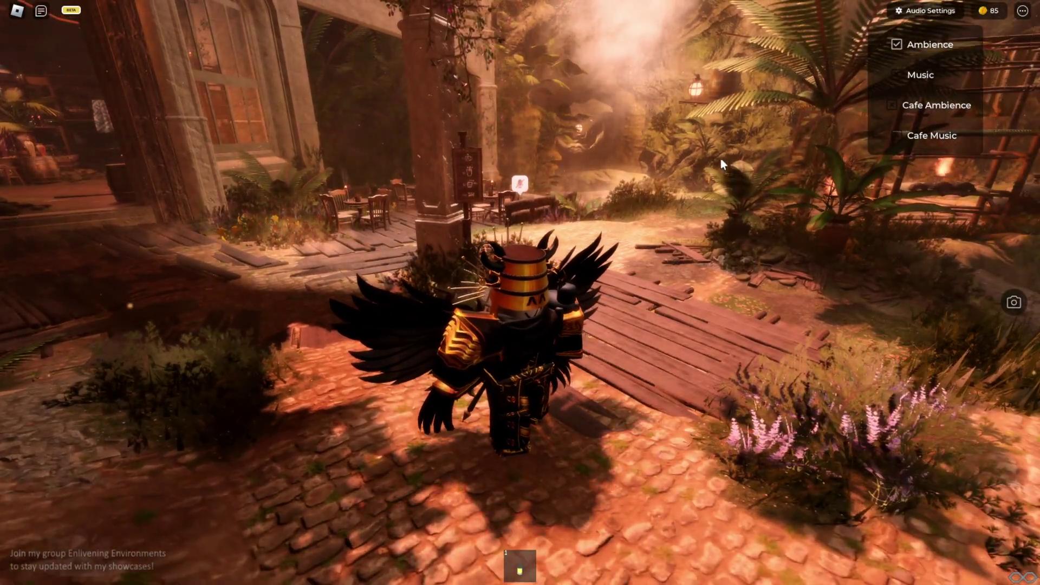
pyautogui.scroll(2, 655, 198)
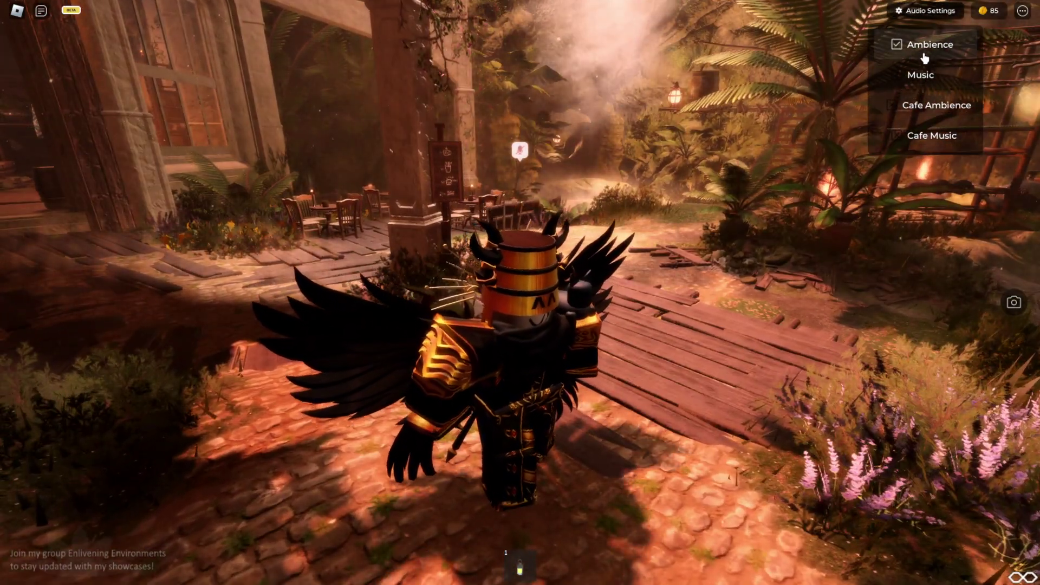
pyautogui.moveTo(547, 303); pyautogui.dragTo(561, 304)
pyautogui.moveTo(635, 285); pyautogui.dragTo(512, 282)
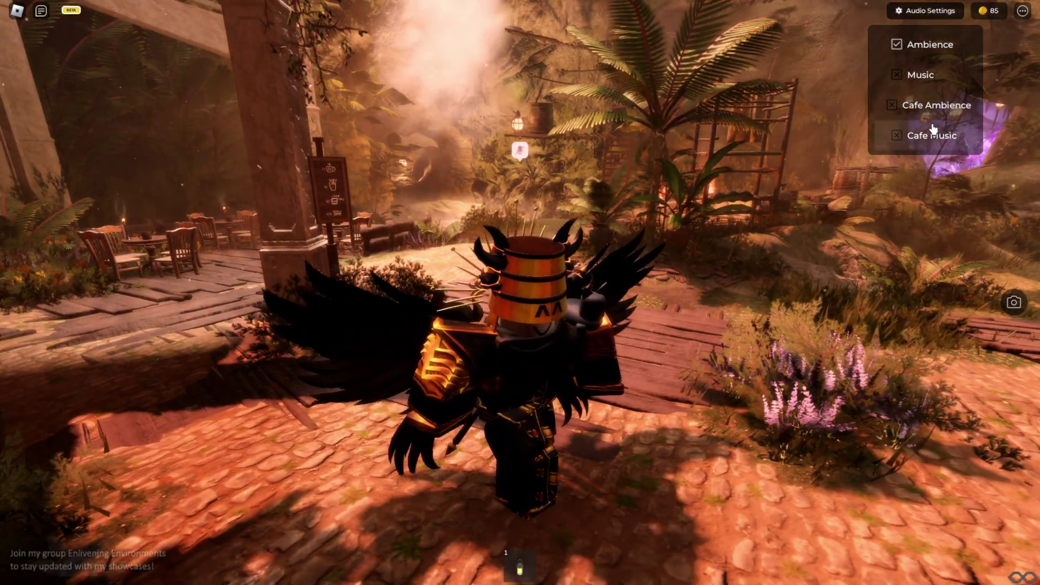
pyautogui.click(933, 17)
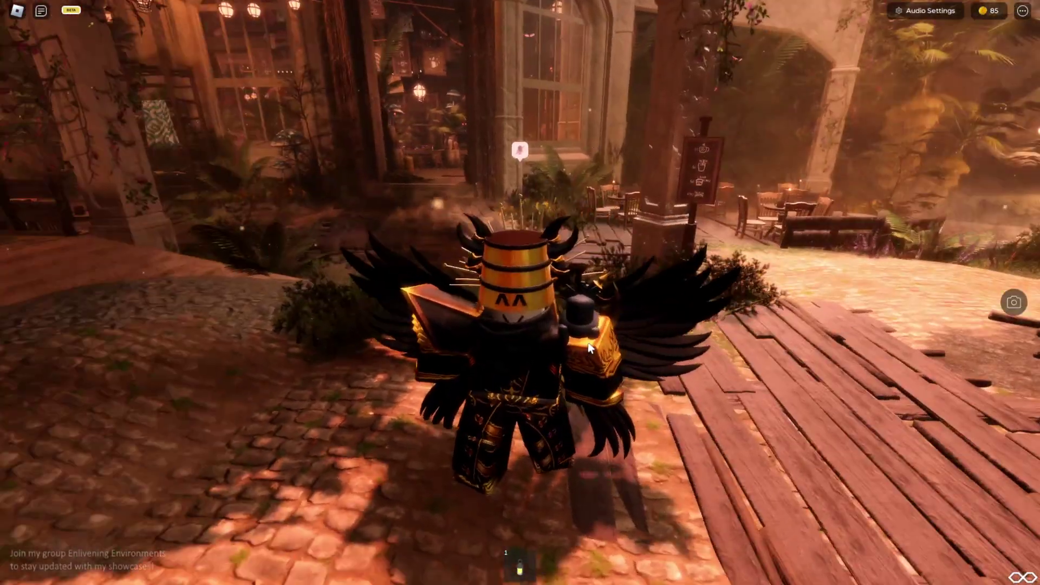
# Look through the experience's general settings and resume the showcase.
pyautogui.press('d')
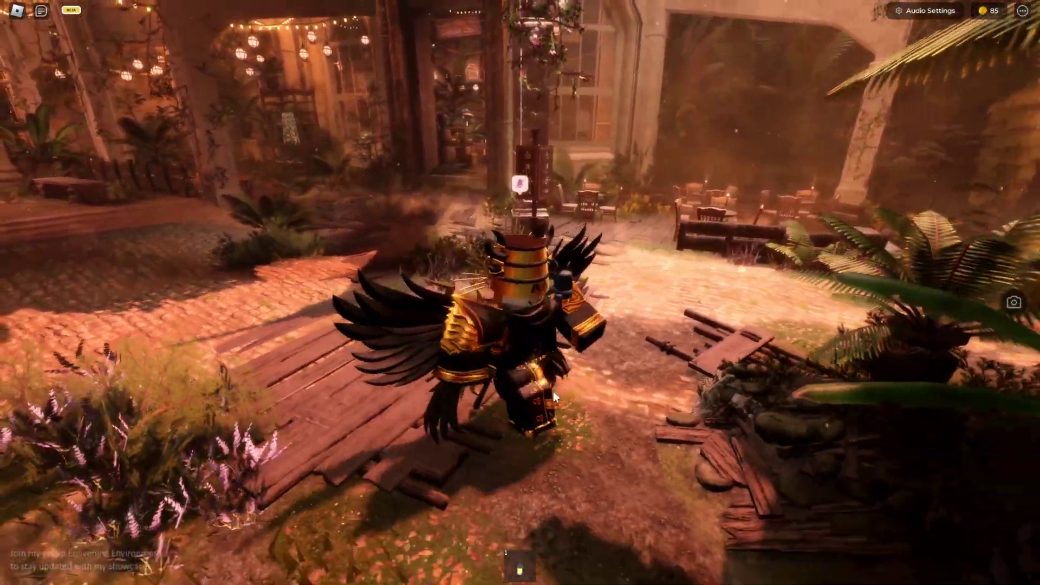
pyautogui.press('Escape')
pyautogui.click(431, 114)
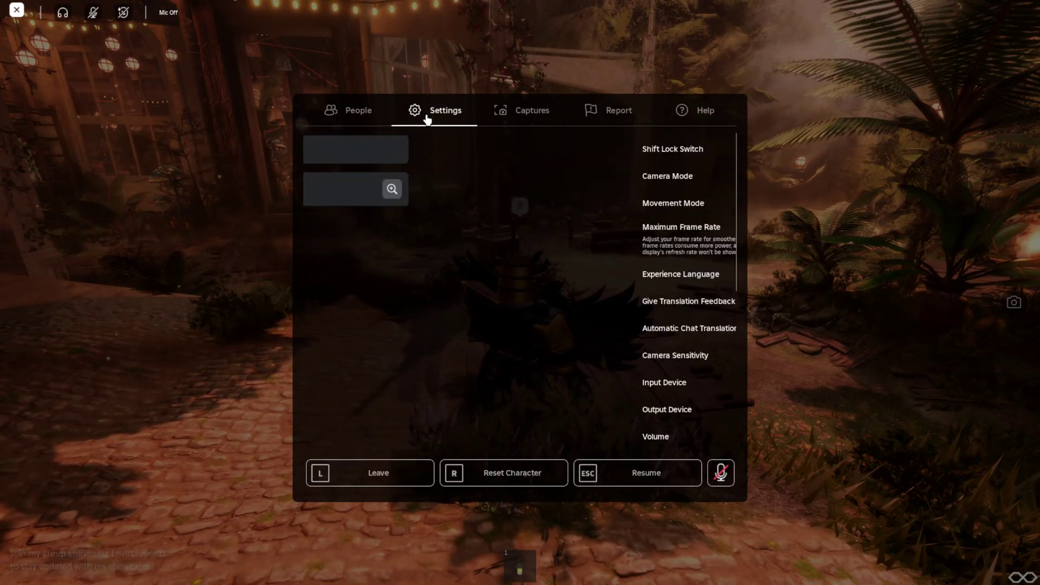
pyautogui.scroll(-3, 547, 384)
pyautogui.press('Escape')
# Walk the avatar along the cobblestone and plank path to the stream to examine the vegetation, rocks and mist.
pyautogui.press('w')
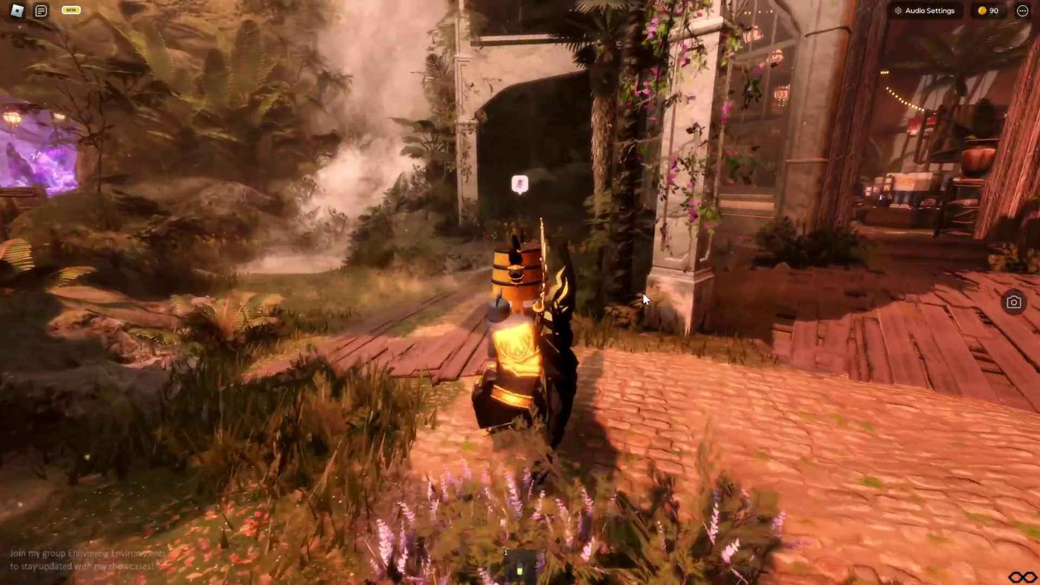
pyautogui.press('a')
pyautogui.press('w')
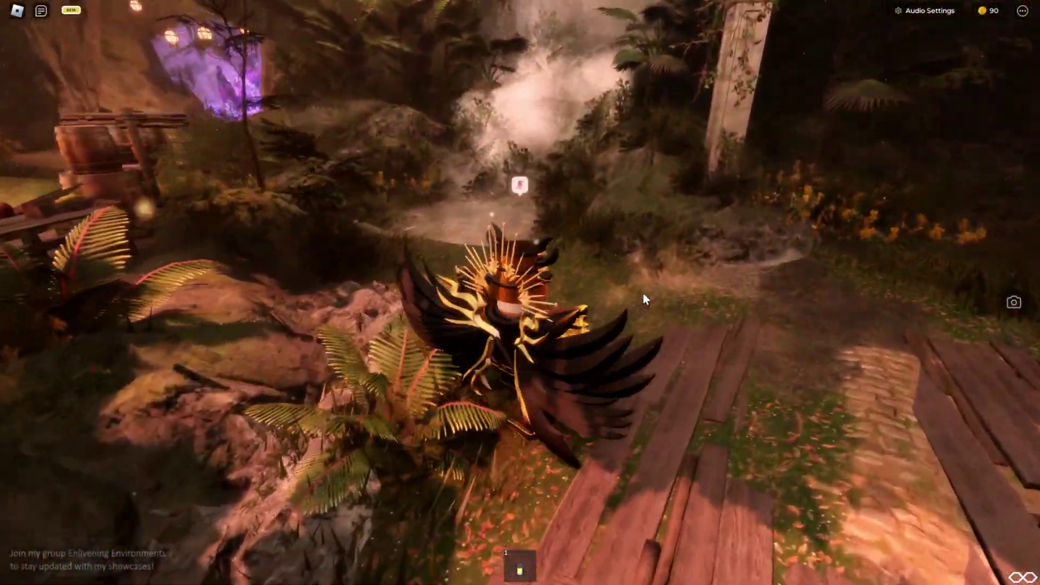
pyautogui.press('w')
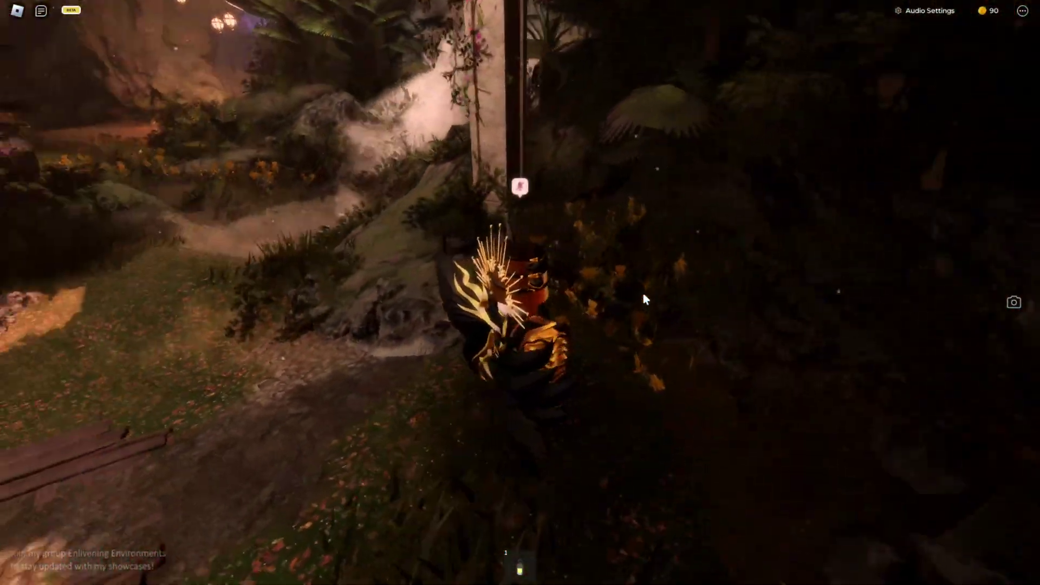
pyautogui.press('w')
pyautogui.press('a')
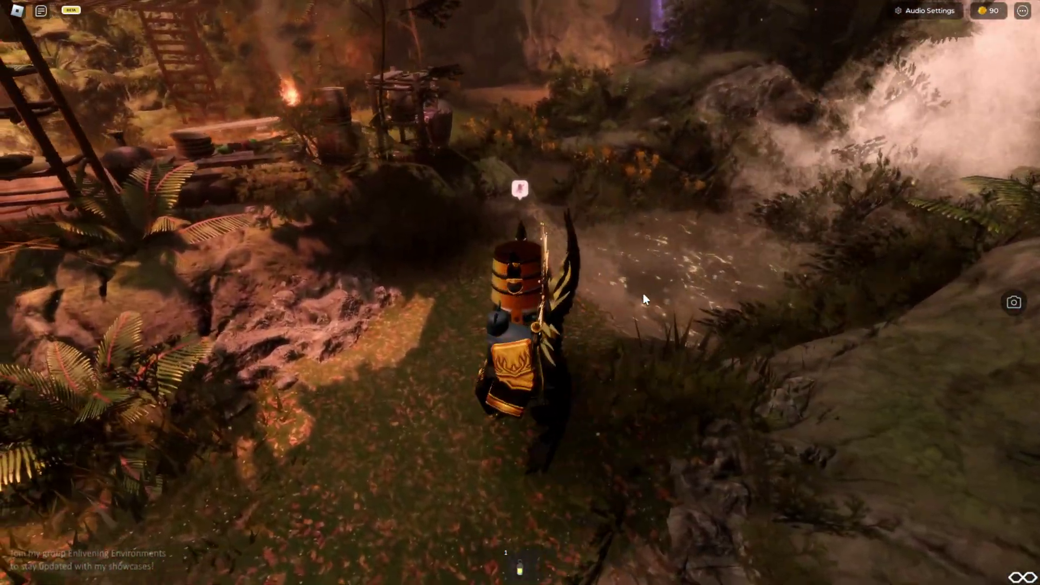
pyautogui.press('a')
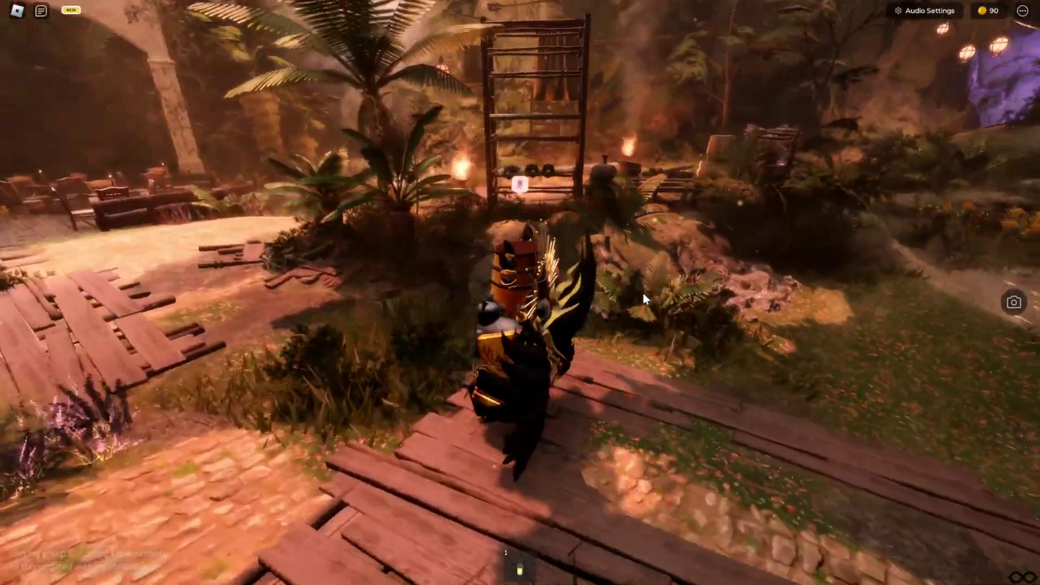
# Walk the avatar back along the cobblestone path to examine the palms, torches and purple crystal cave.
pyautogui.press('s')
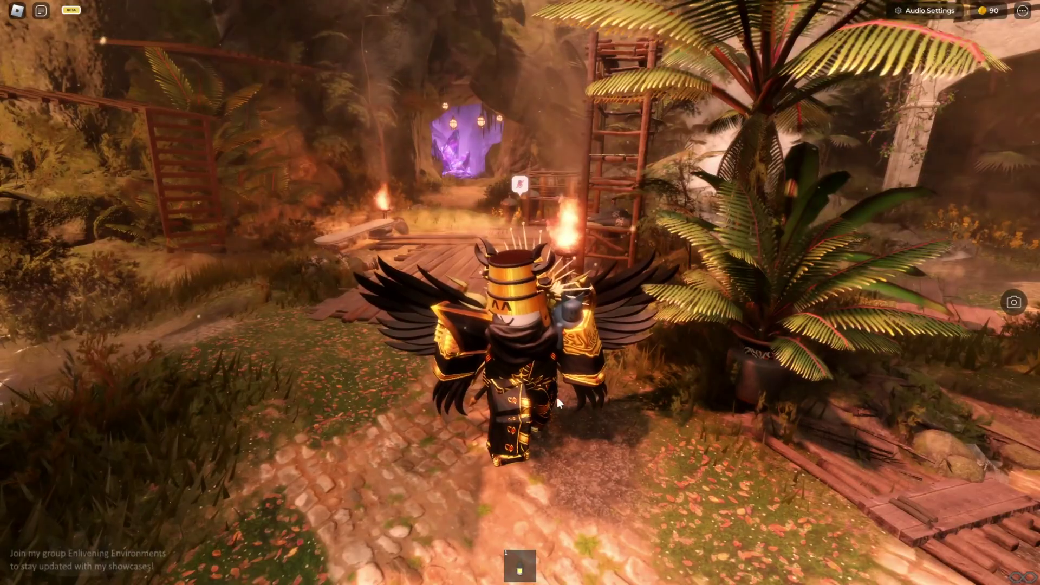
pyautogui.moveTo(573, 410); pyautogui.dragTo(589, 393)
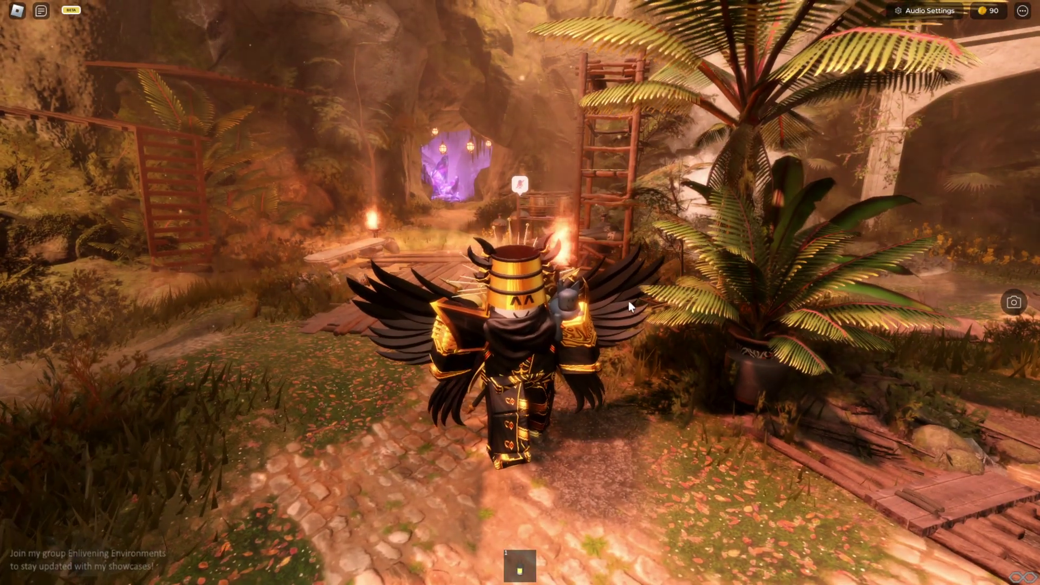
pyautogui.press('s')
pyautogui.press('d')
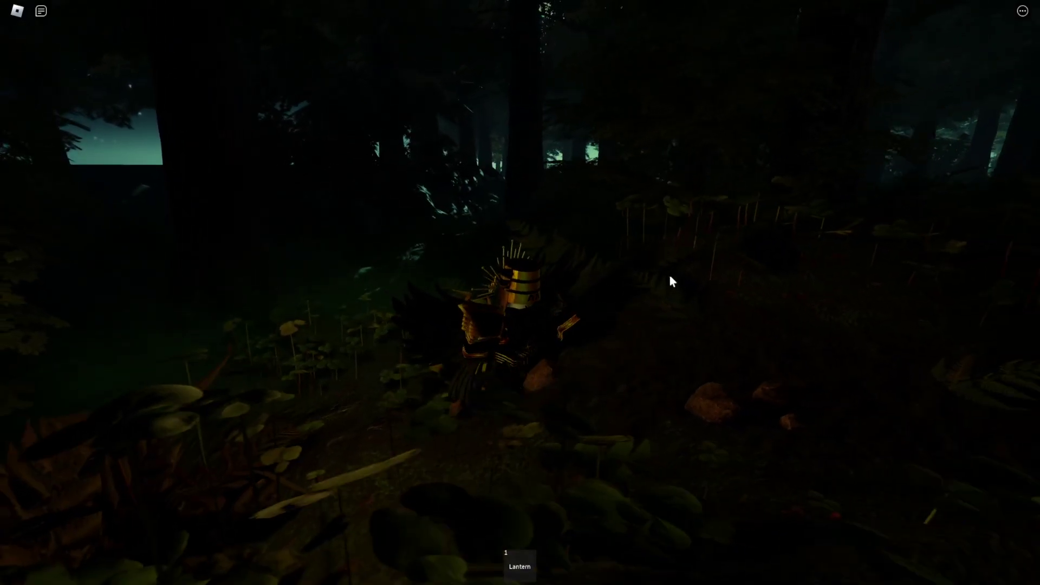
# Walk the avatar through the dark forest showcase to examine the undergrowth, fireflies and green mist.
pyautogui.press('w')
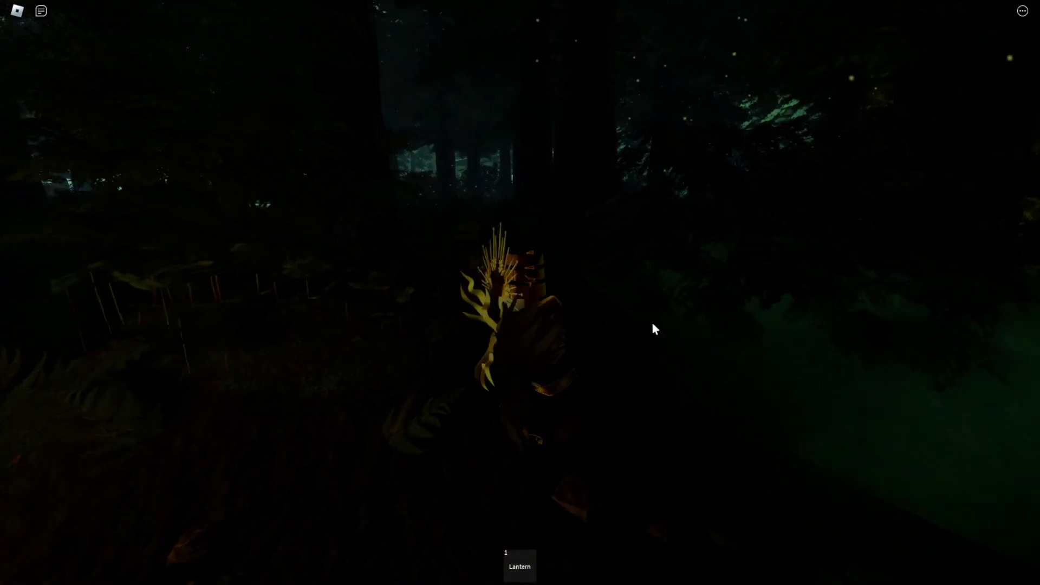
pyautogui.press('w')
pyautogui.press('a')
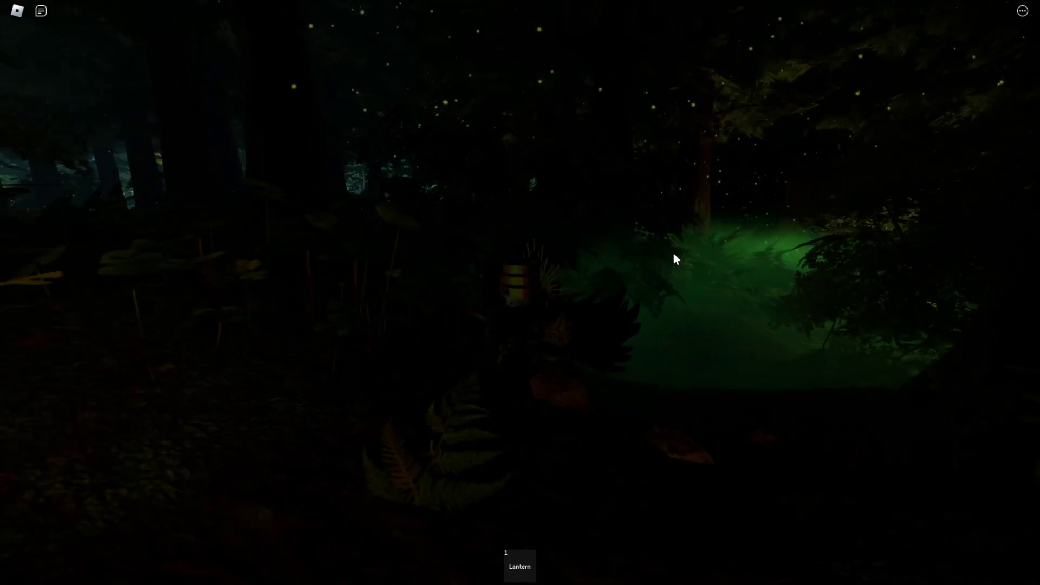
pyautogui.press('s')
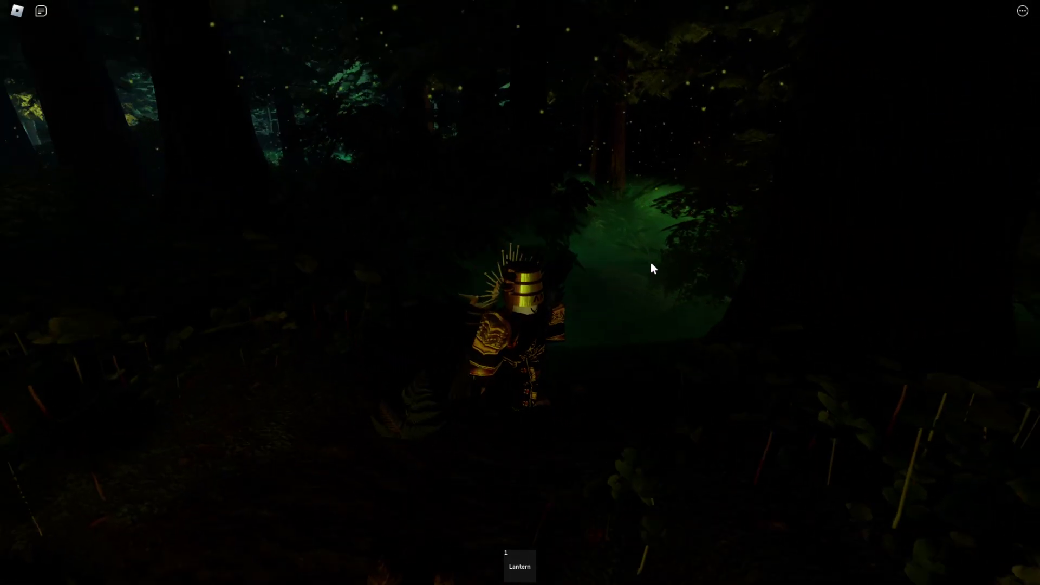
pyautogui.rightClick(624, 255)
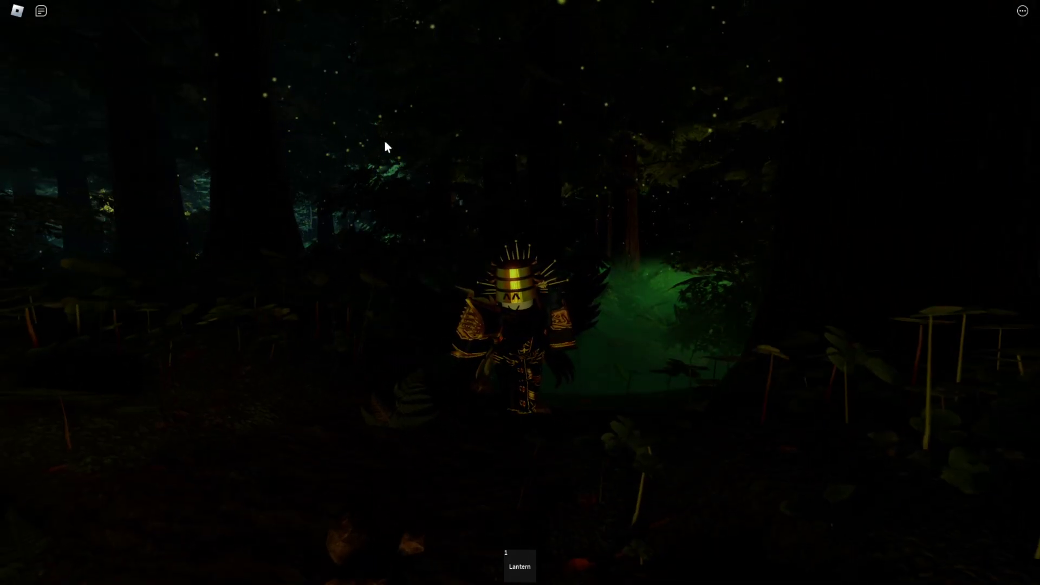
pyautogui.press('w')
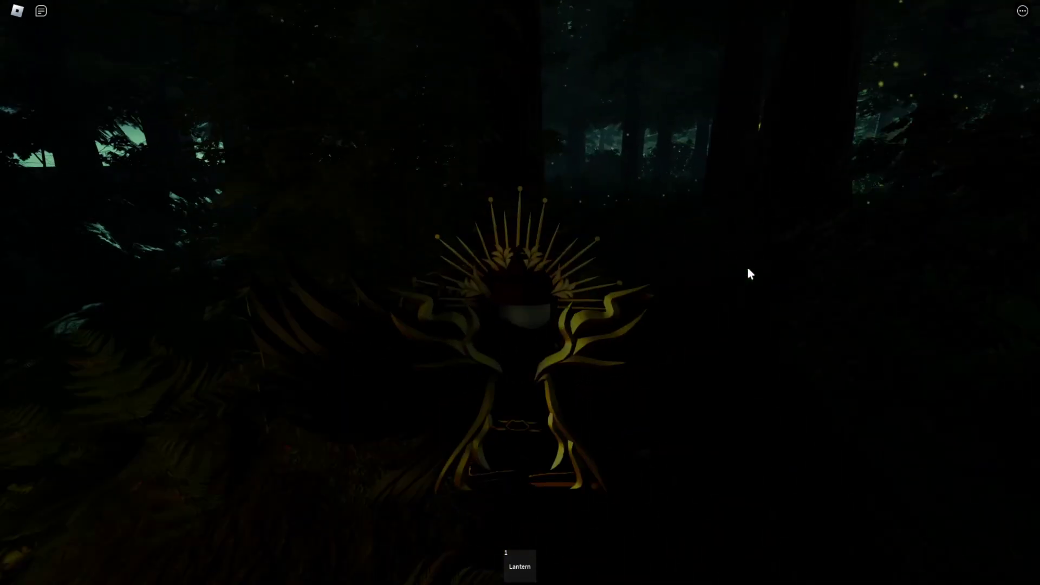
# Equip the Lantern and walk through the dark forest toward the lit tree.
pyautogui.press('1')
pyautogui.press('w')
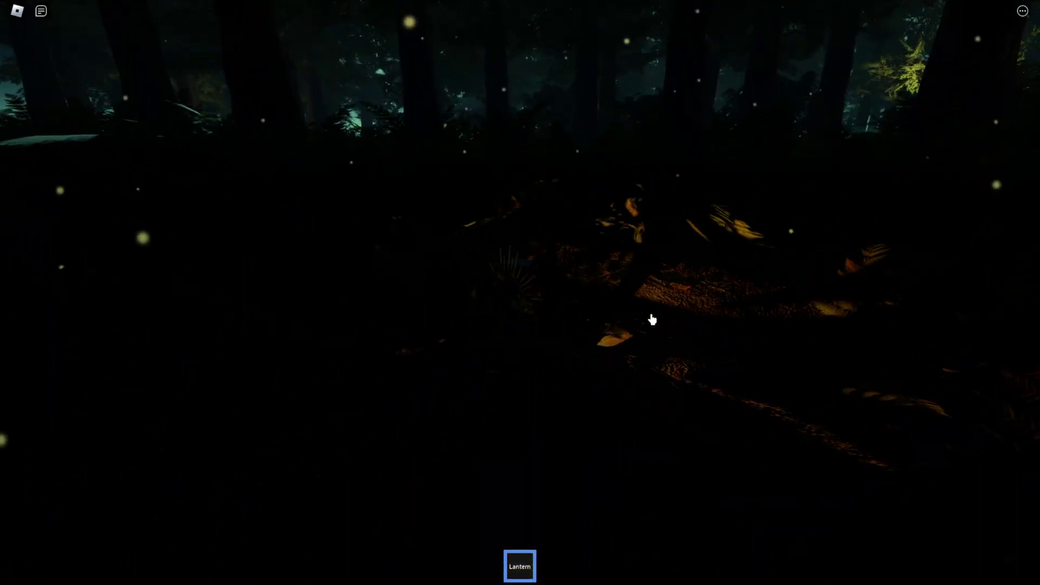
pyautogui.press('w')
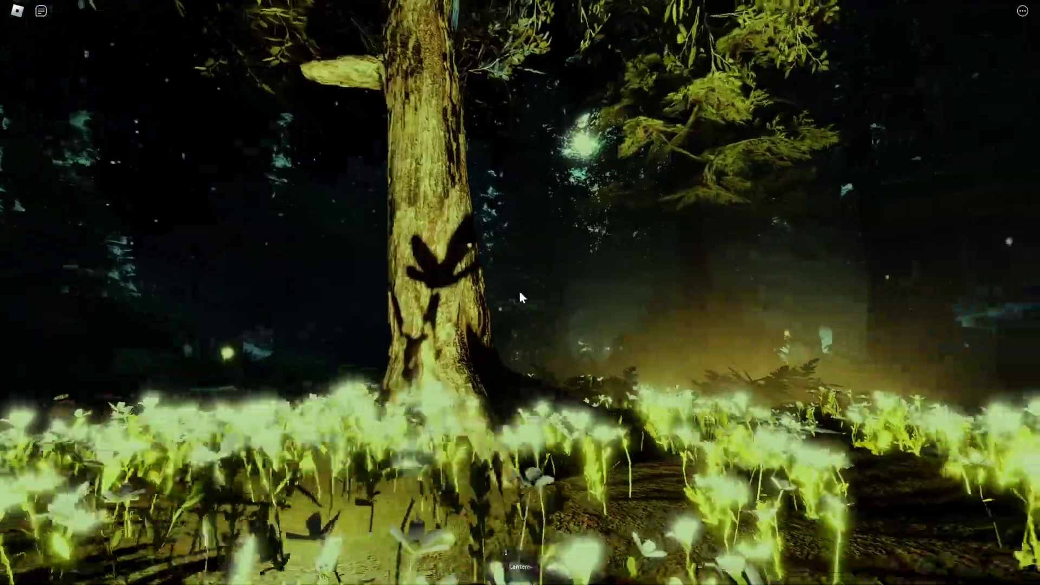
# Circle the lit tree in the forest clearing to examine the glowing flowers, trunk shadows and mist.
pyautogui.press('w')
pyautogui.scroll(-3, 519, 291)
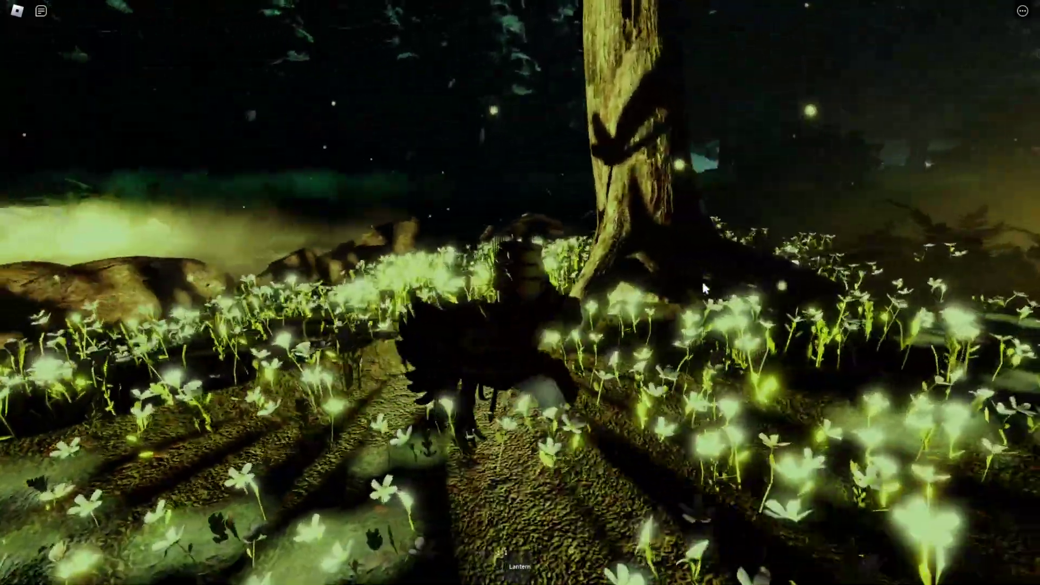
pyautogui.press('w')
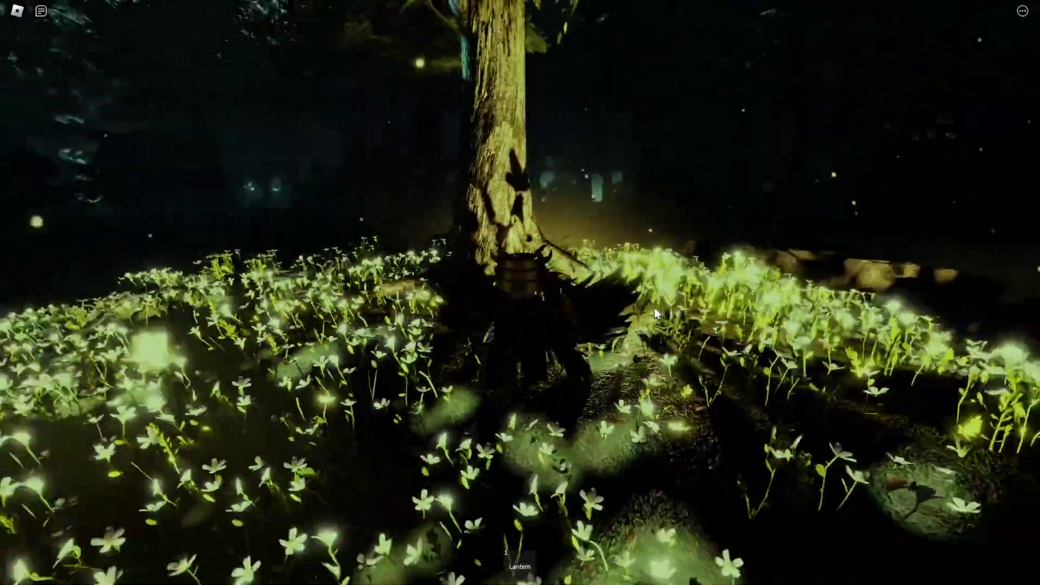
pyautogui.press('w')
pyautogui.press('s')
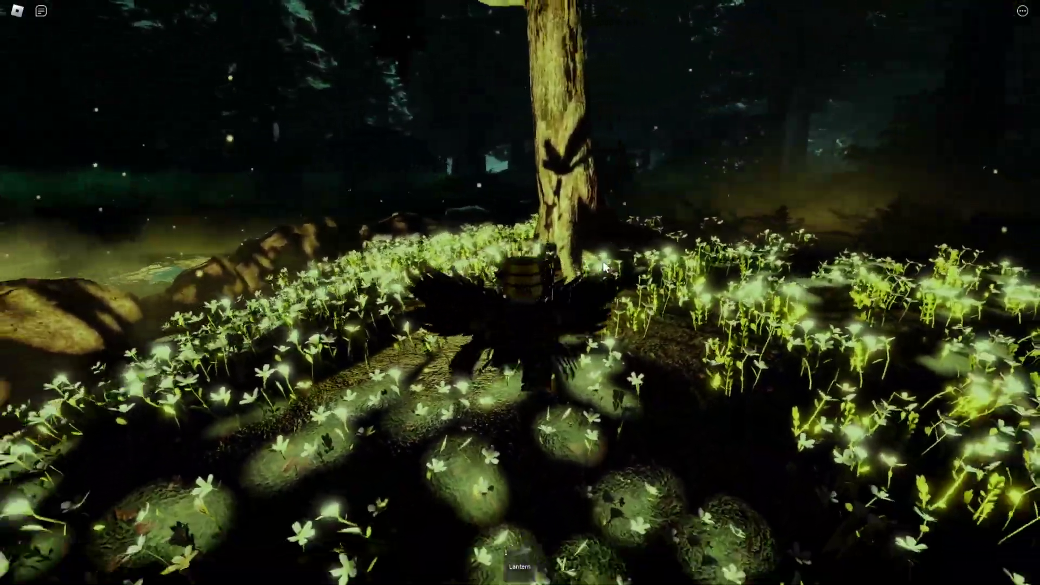
pyautogui.press('w')
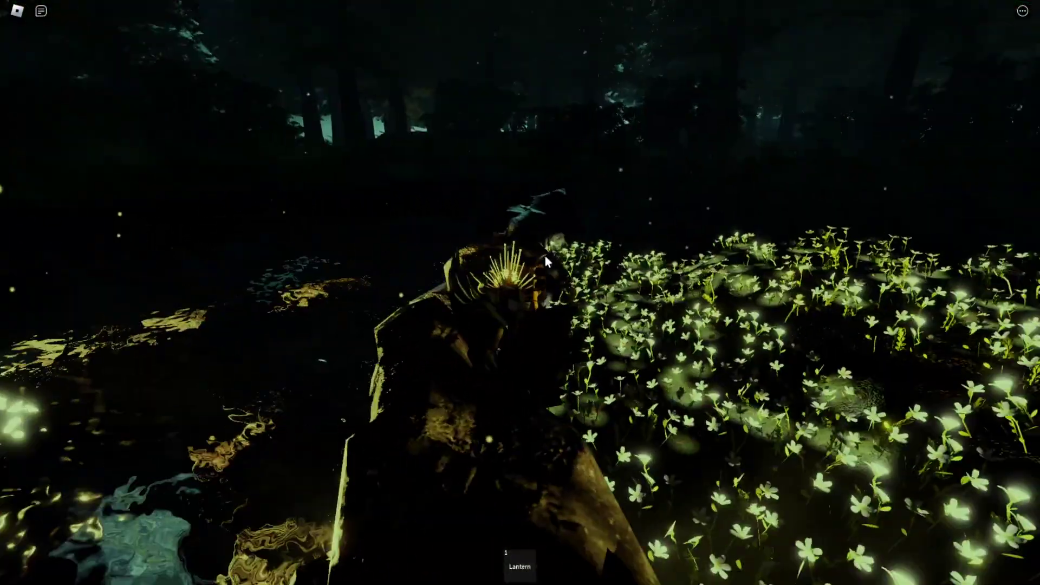
# Explore the rocks beside the pond to examine the water reflections, fog, tree canopy and starry sky.
pyautogui.press('w')
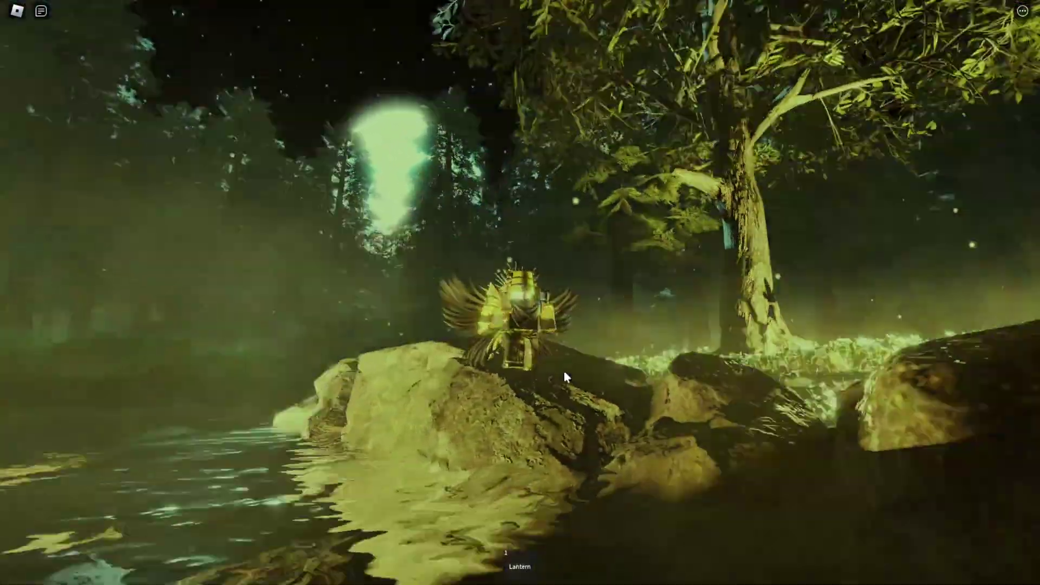
pyautogui.press('w')
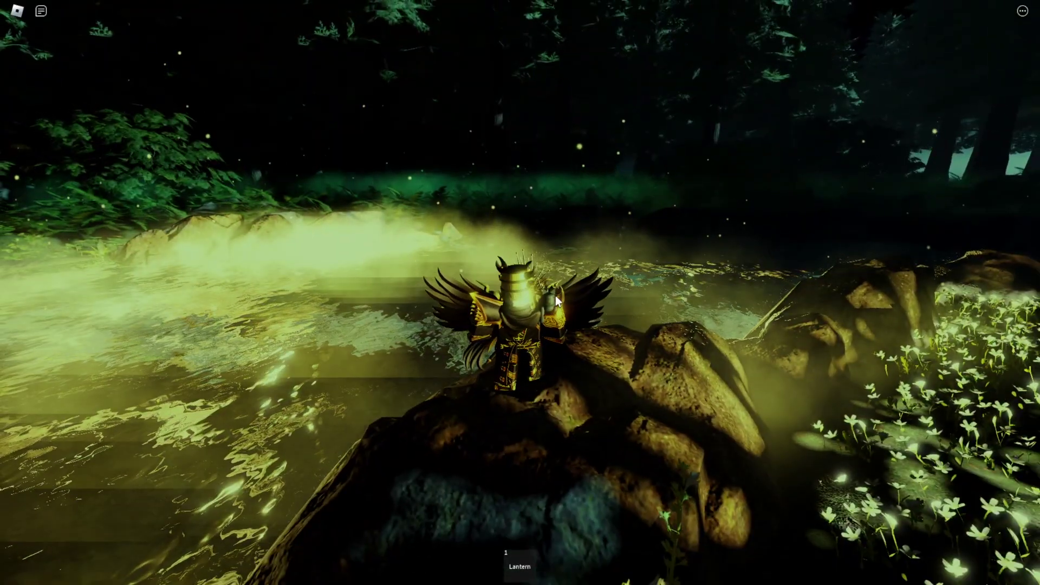
pyautogui.press('w')
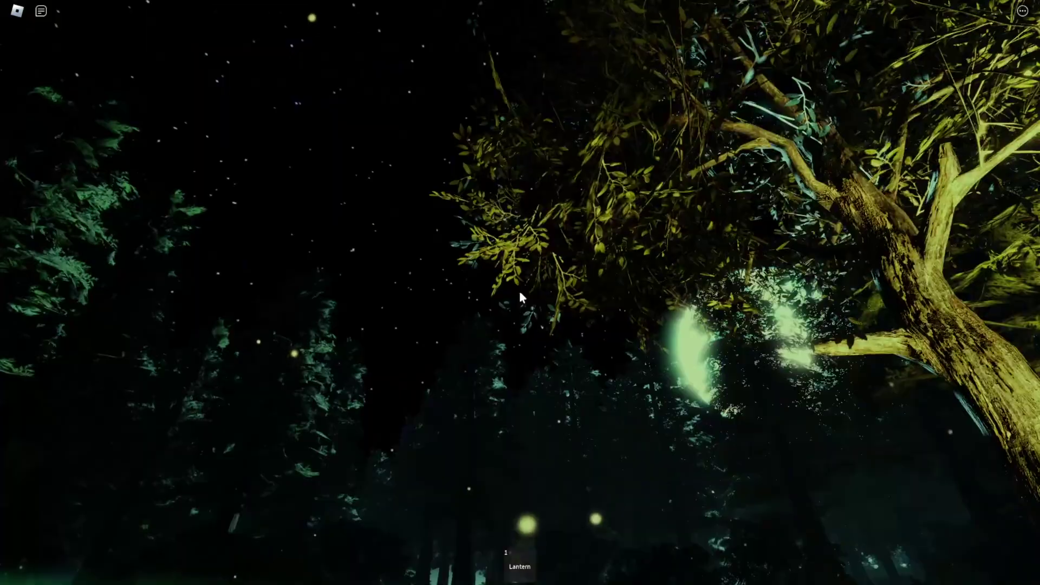
pyautogui.press('w')
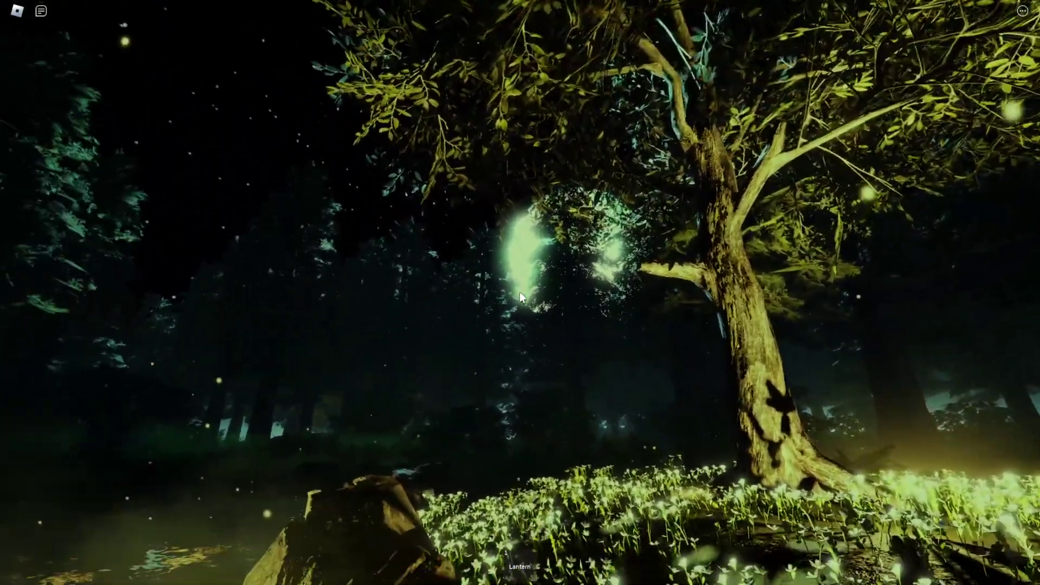
pyautogui.press('w')
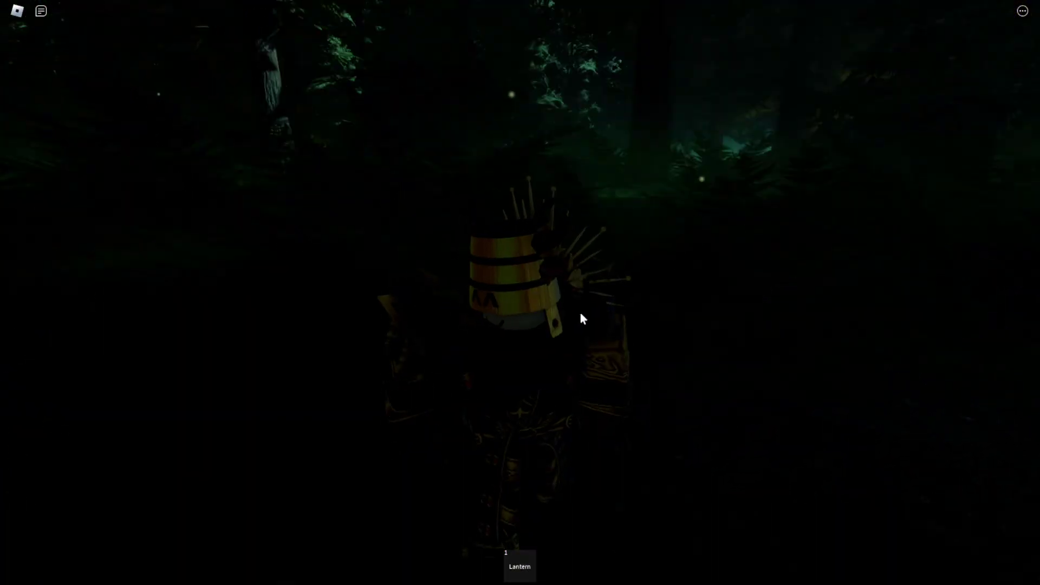
# Walk through the unlit undergrowth and turn toward the pond to examine the distant trees and lighting.
pyautogui.press('w')
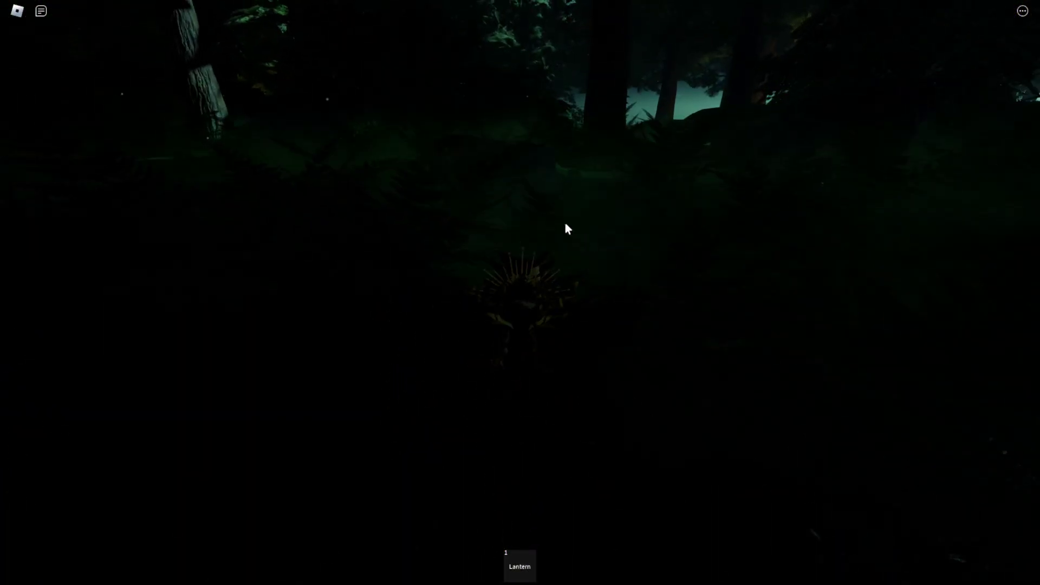
pyautogui.press('w')
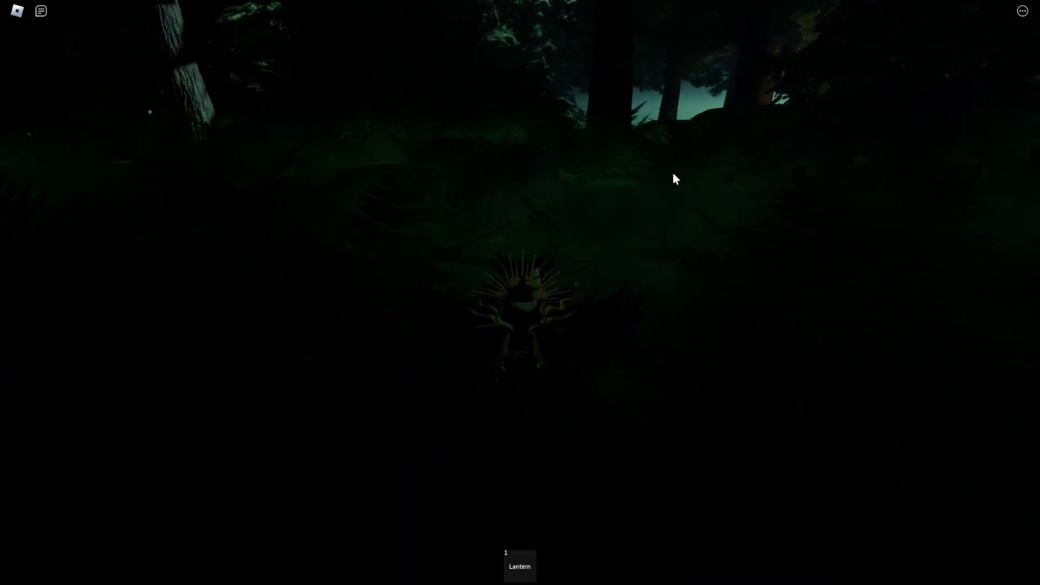
pyautogui.press('w')
pyautogui.rightClick(628, 219)
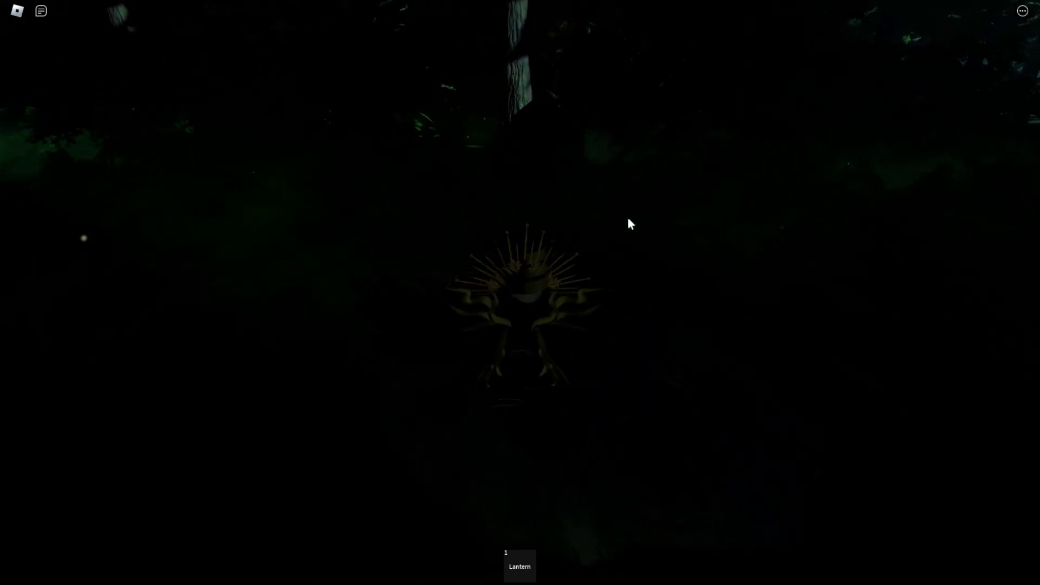
pyautogui.press('w')
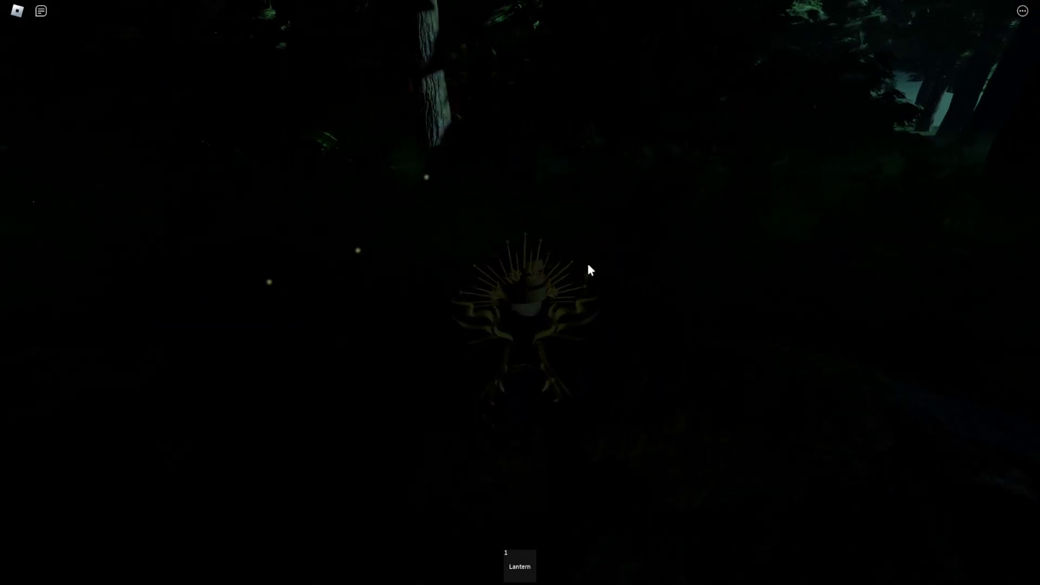
pyautogui.press('w')
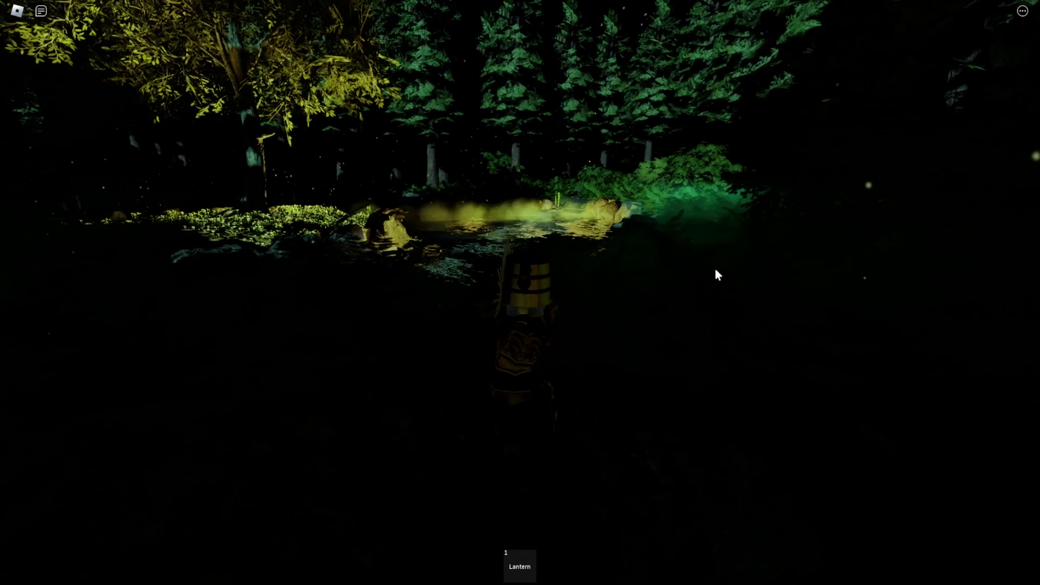
# Equip the Lantern again and examine the maple foliage, branches and leaf-covered ground by its light.
pyautogui.press('1')
pyautogui.press('w')
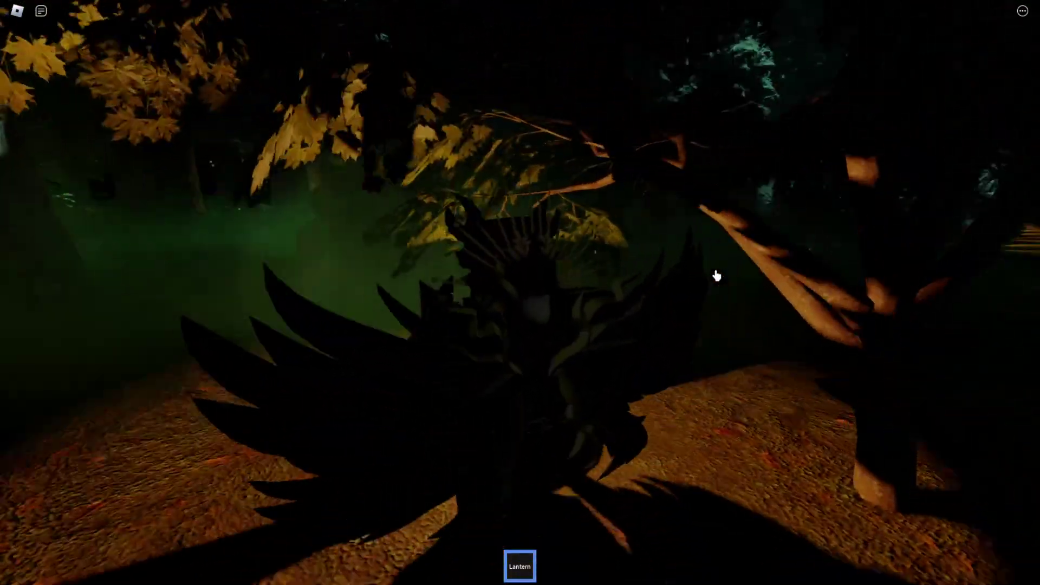
pyautogui.press('w')
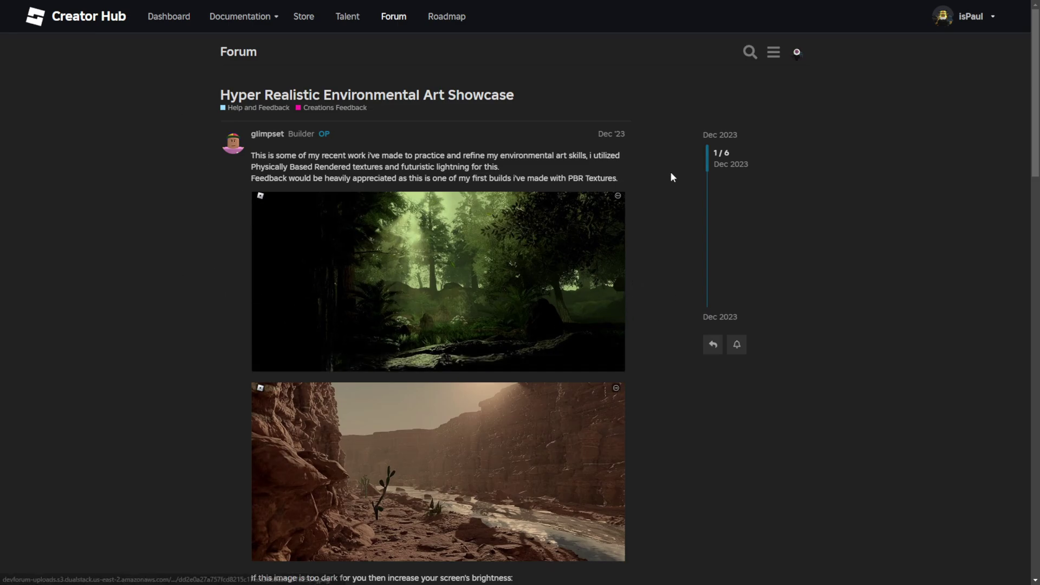
# Switch to the Creator Hub forum and read the title of the Hyper Realistic Environmental Art Showcase post.
pyautogui.moveTo(185, 96); pyautogui.dragTo(367, 102)
pyautogui.click(434, 107)
pyautogui.moveTo(517, 98); pyautogui.dragTo(401, 95)
pyautogui.click(491, 62)
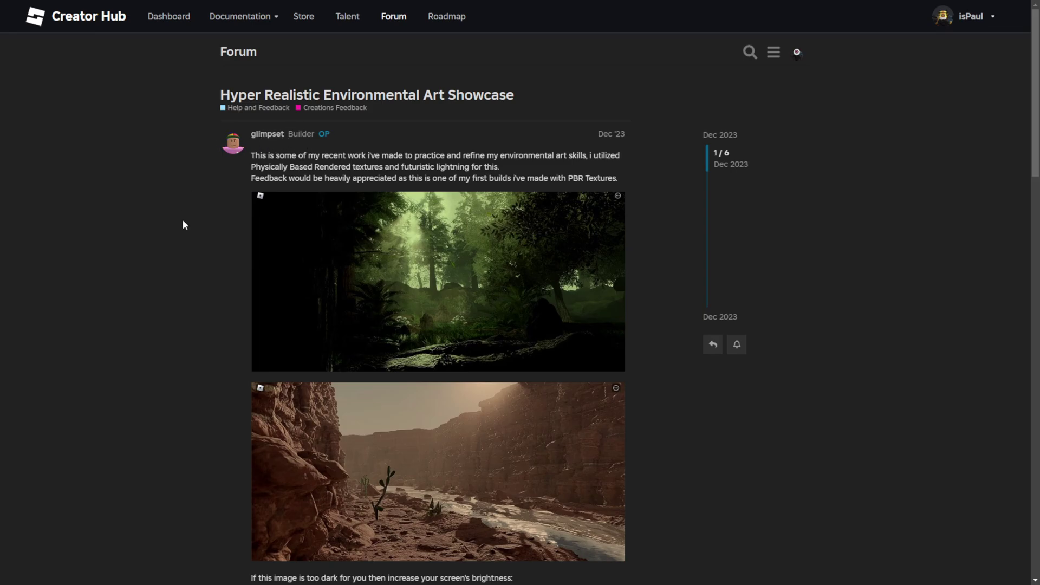
# View the post's forest, canyon and night forest images enlarged, and close the image viewer.
pyautogui.scroll(-2, 538, 204)
pyautogui.click(538, 204)
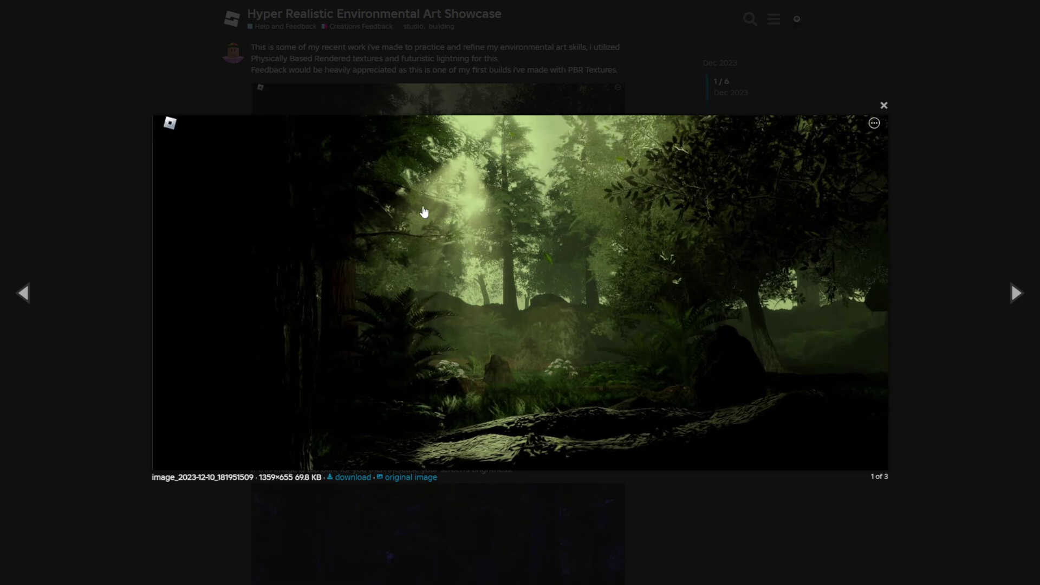
pyautogui.click(1016, 293)
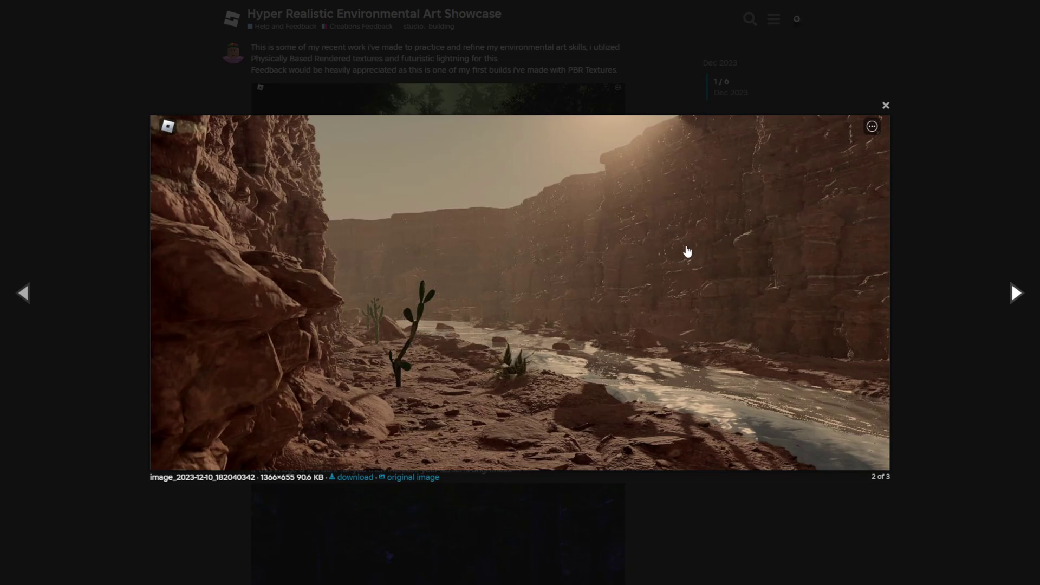
pyautogui.click(689, 281)
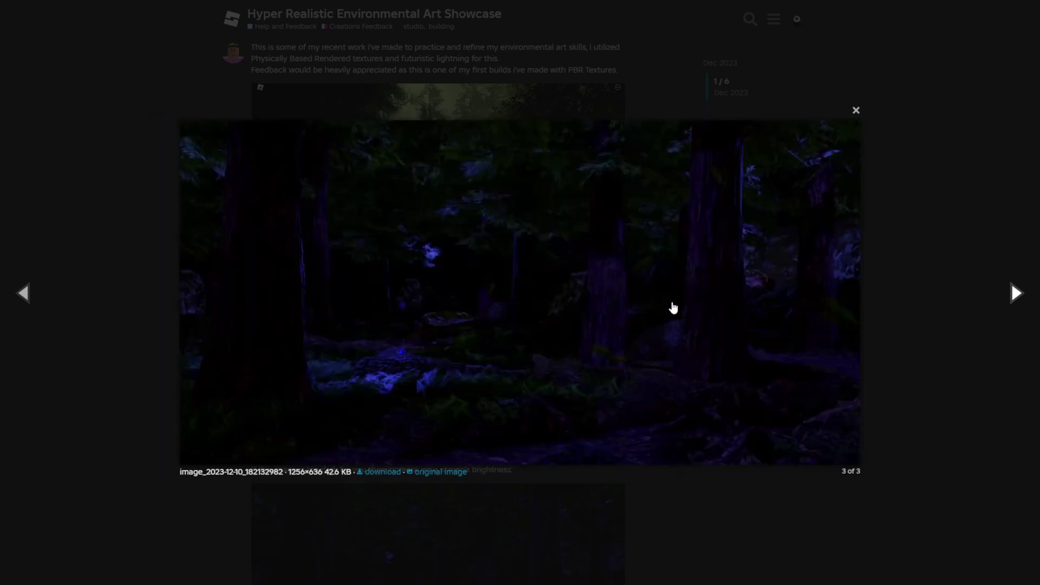
pyautogui.scroll(-5, 811, 412)
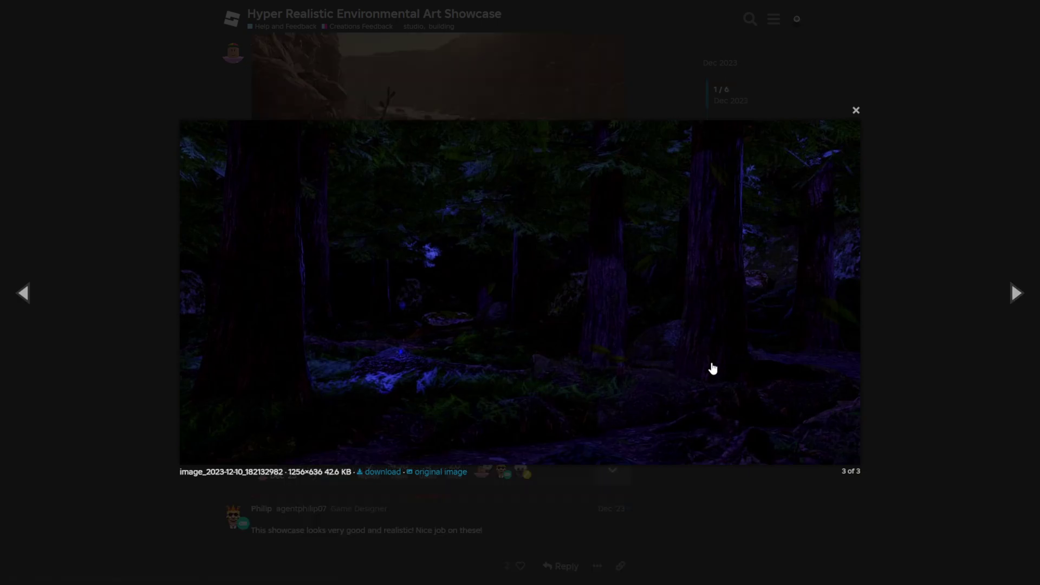
pyautogui.click(137, 274)
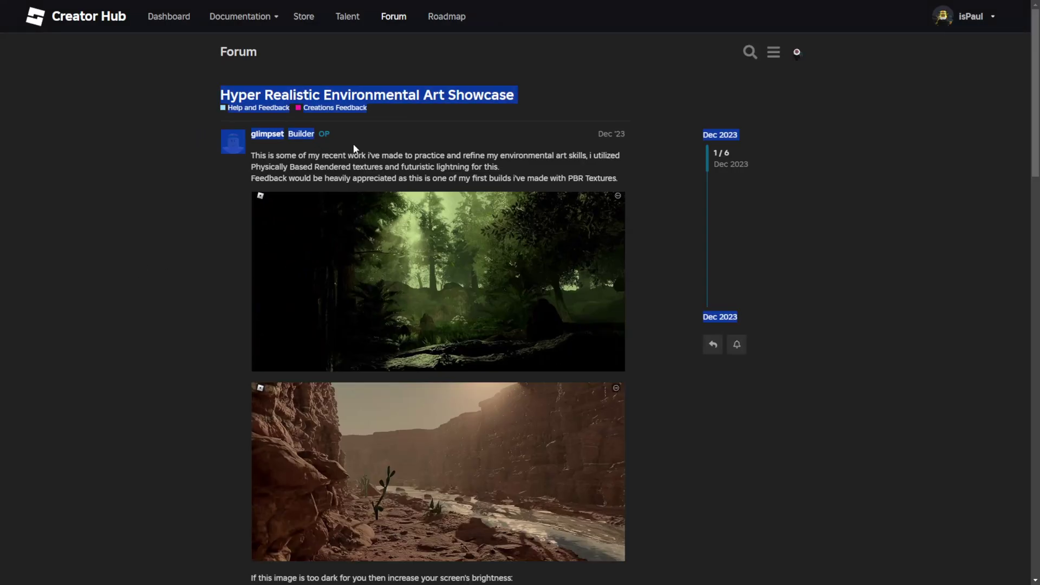
pyautogui.scroll(-5, 678, 308)
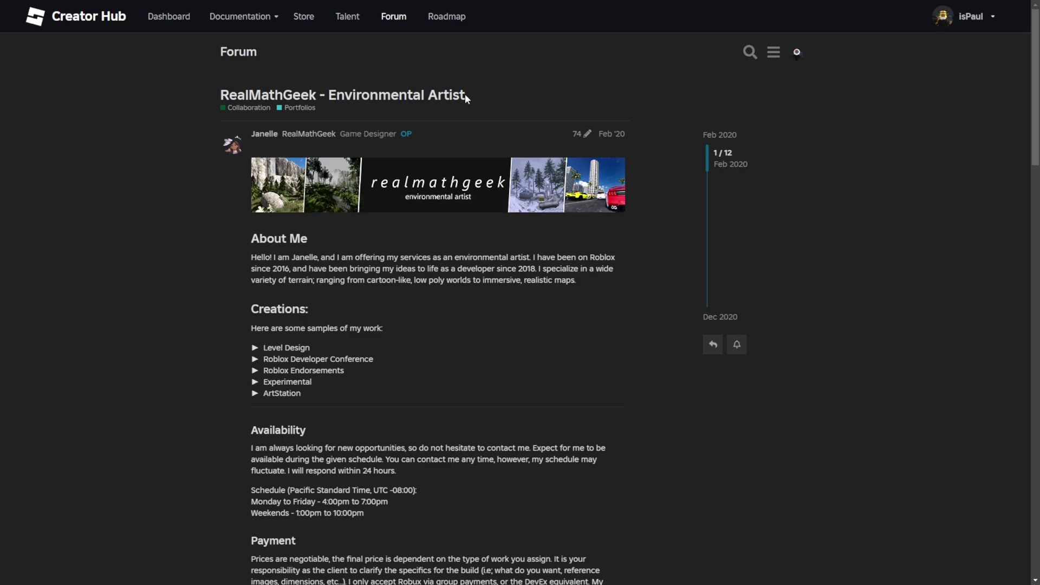
# In the environmental artist's portfolio post, expand Level Design and Hyper-Realistc Sierra Nevada Forest Map and look through the samples.
pyautogui.moveTo(213, 86); pyautogui.dragTo(469, 89)
pyautogui.click(445, 74)
pyautogui.click(283, 348)
pyautogui.scroll(-2, 243, 338)
pyautogui.click(353, 254)
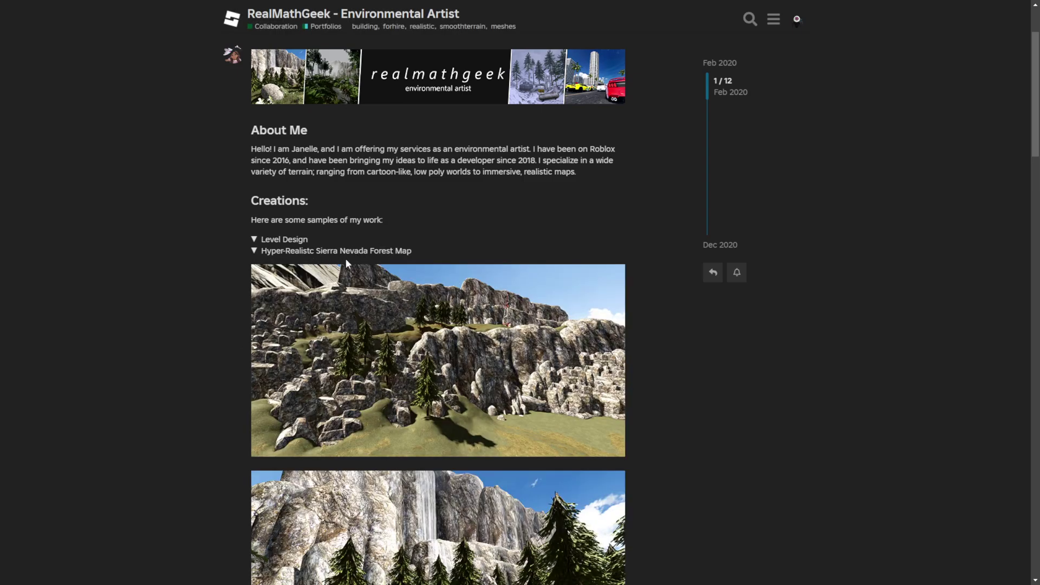
pyautogui.scroll(-4, 351, 260)
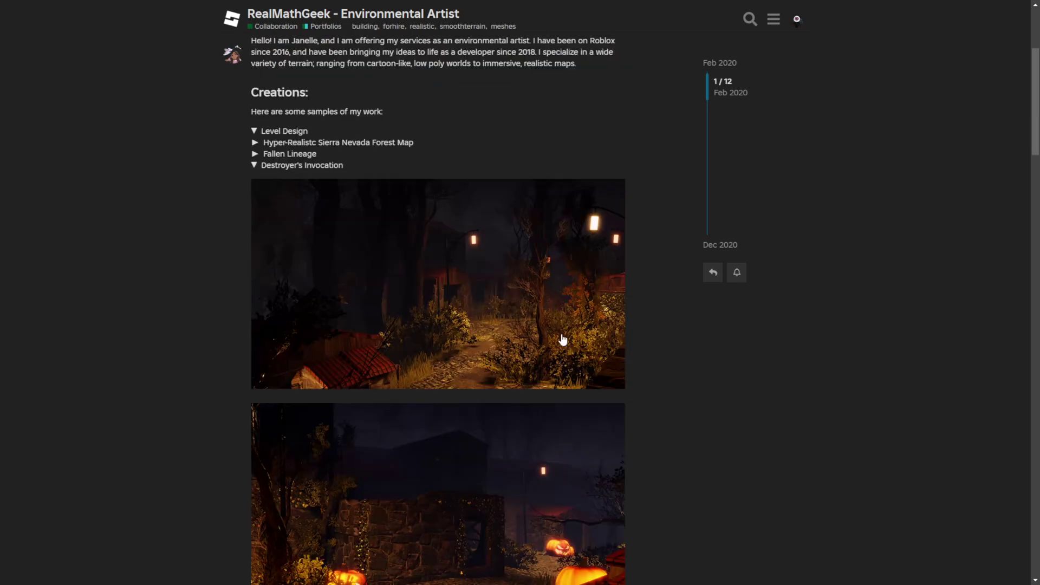
# View the Destroyer's Invocation samples enlarged, from the lantern-lit path to the carved pumpkins, and close the image viewer.
pyautogui.scroll(-1, 534, 293)
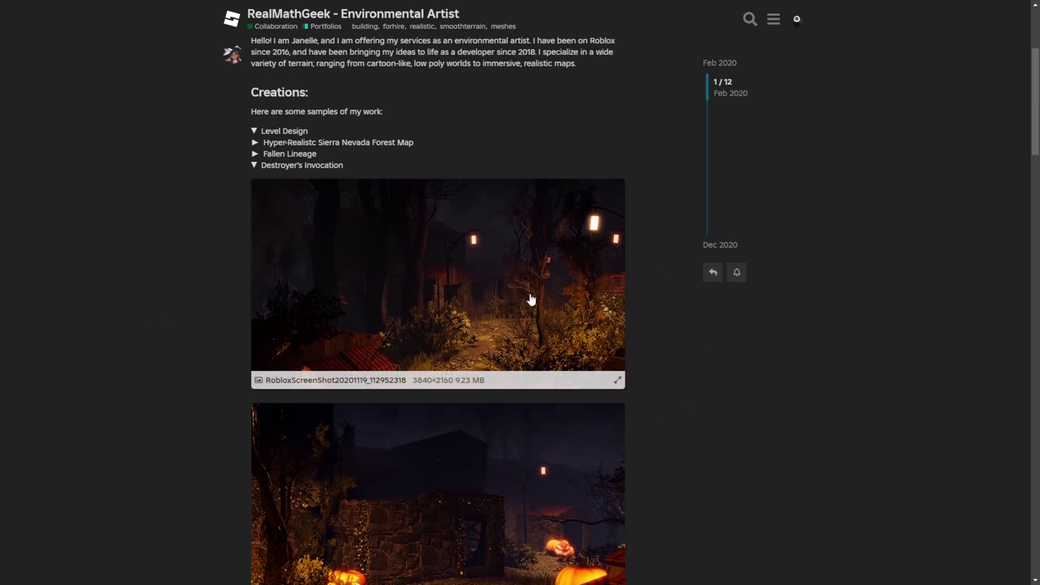
pyautogui.scroll(1, 535, 293)
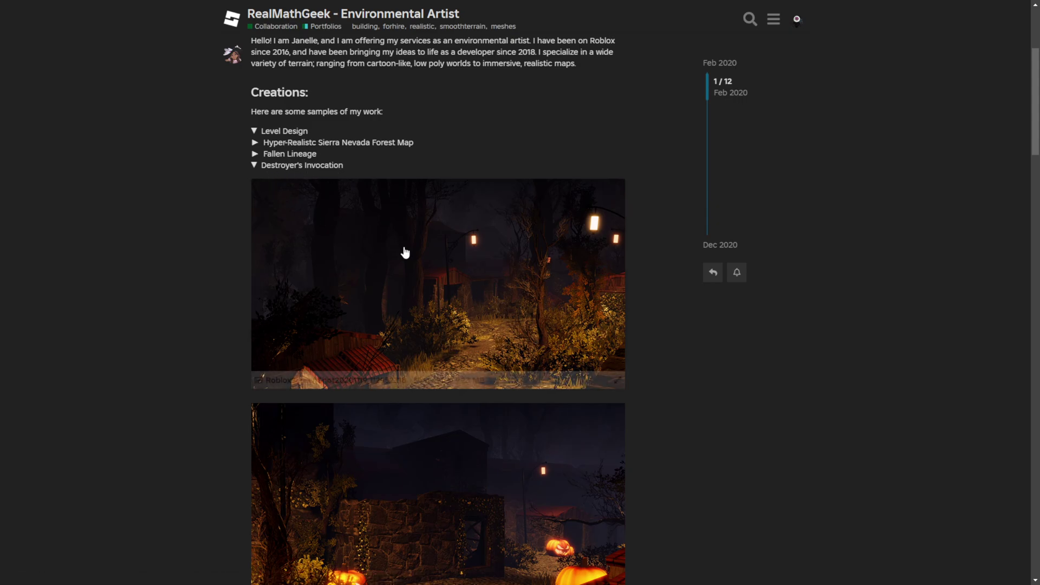
pyautogui.scroll(-4, 680, 344)
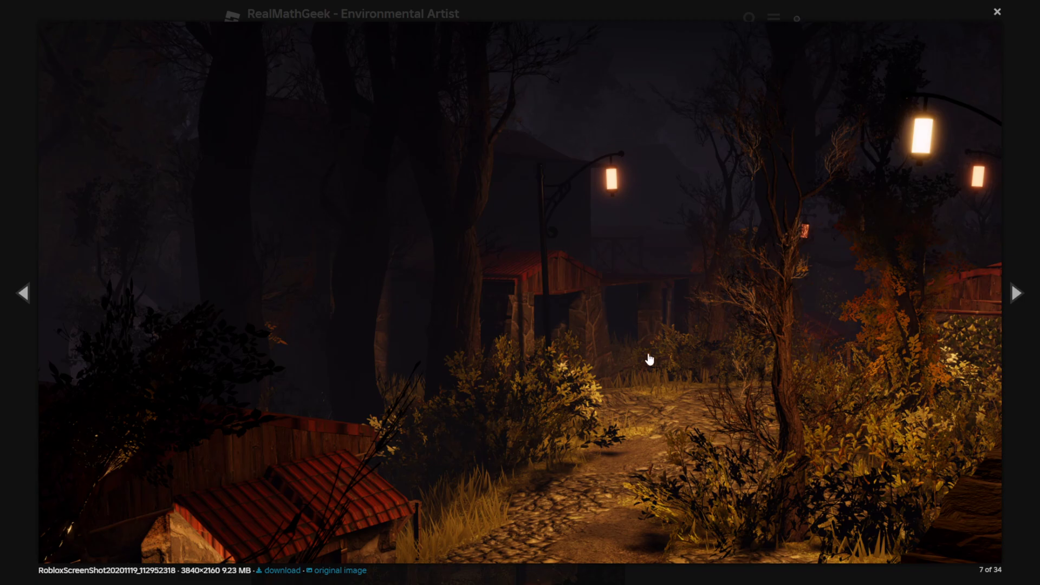
pyautogui.click(848, 363)
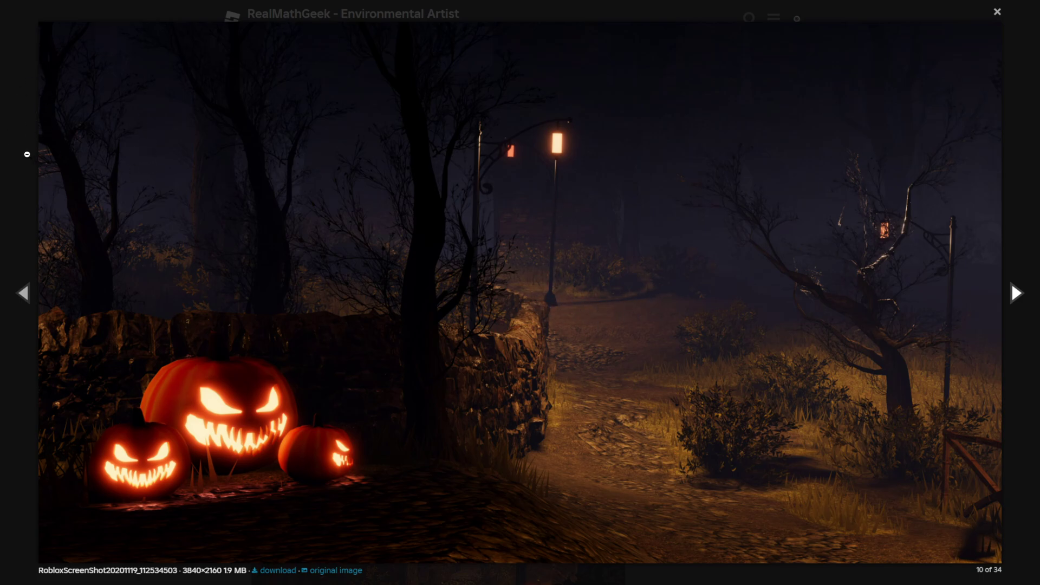
pyautogui.click(357, 221)
# Look through the medieval forest map images further down the environmental artist's portfolio post.
pyautogui.scroll(-3, 163, 244)
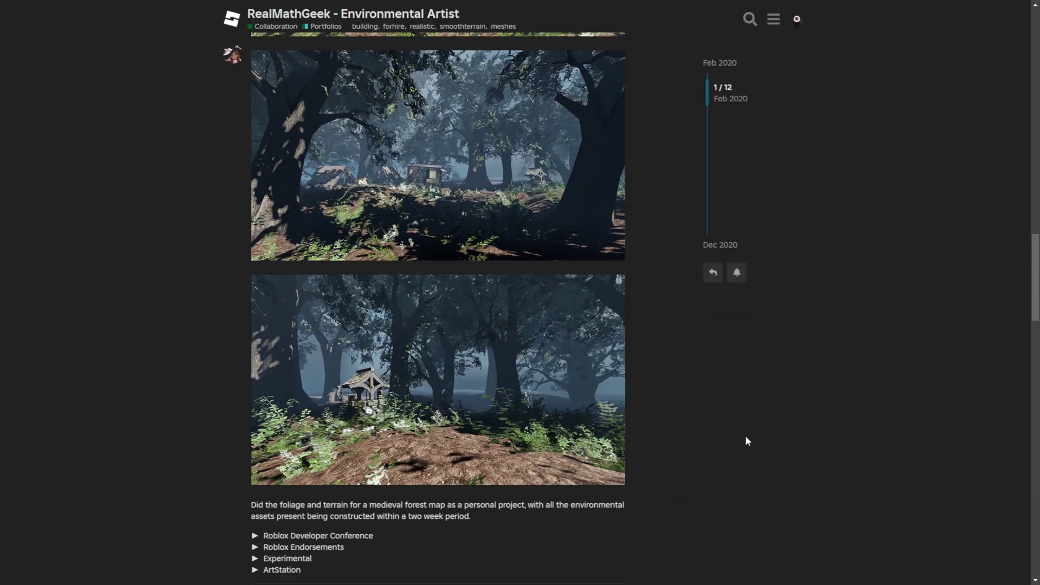
pyautogui.scroll(2, 666, 431)
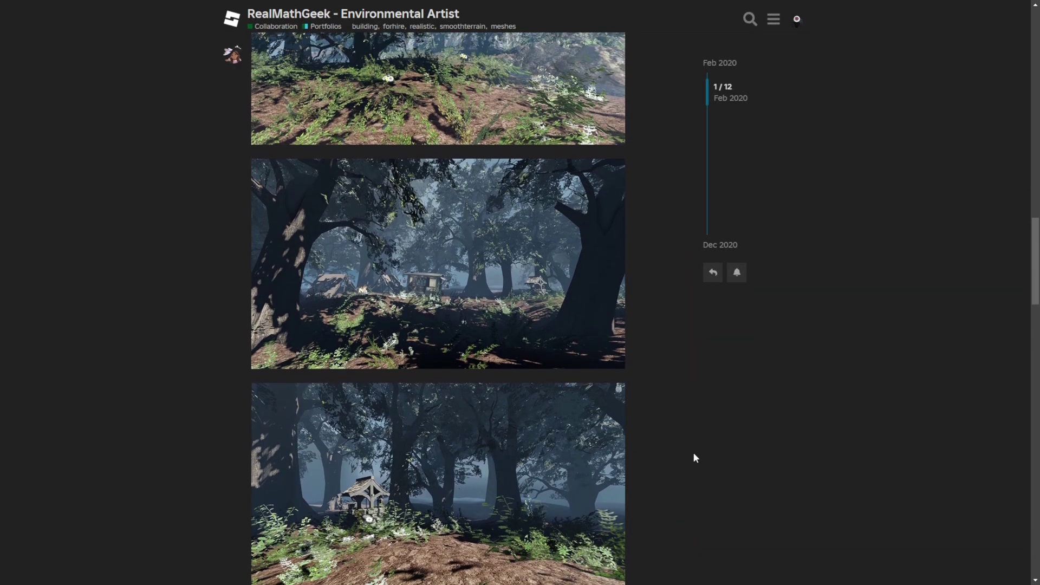
pyautogui.scroll(15, 686, 476)
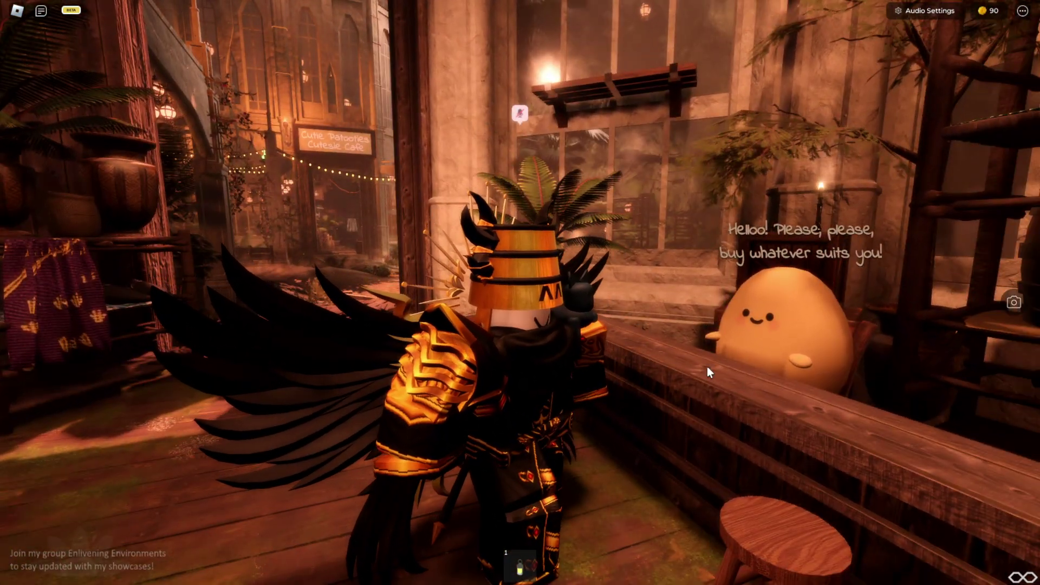
# Switch to the Roblox showcase and walk around the shop interior beside the counter.
pyautogui.press('w')
pyautogui.press('s')
pyautogui.press('a')
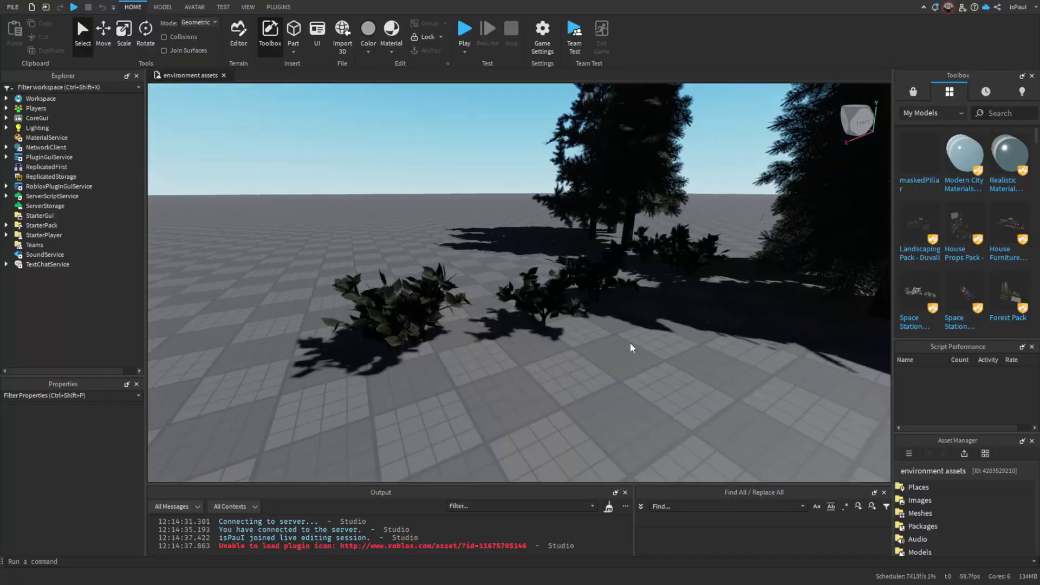
# Switch to the environment assets place in Roblox Studio and compare Lighting's Technology by setting it to Compatibility and back to Future.
pyautogui.moveTo(630, 348); pyautogui.dragTo(652, 355)
pyautogui.moveTo(674, 393); pyautogui.dragTo(674, 393)
pyautogui.click(39, 127)
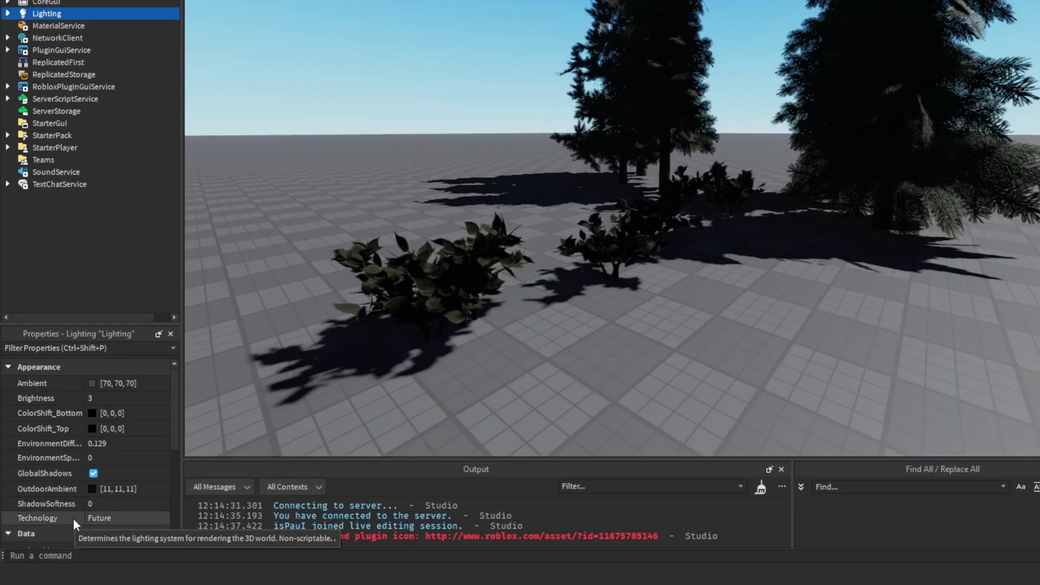
pyautogui.click(101, 543)
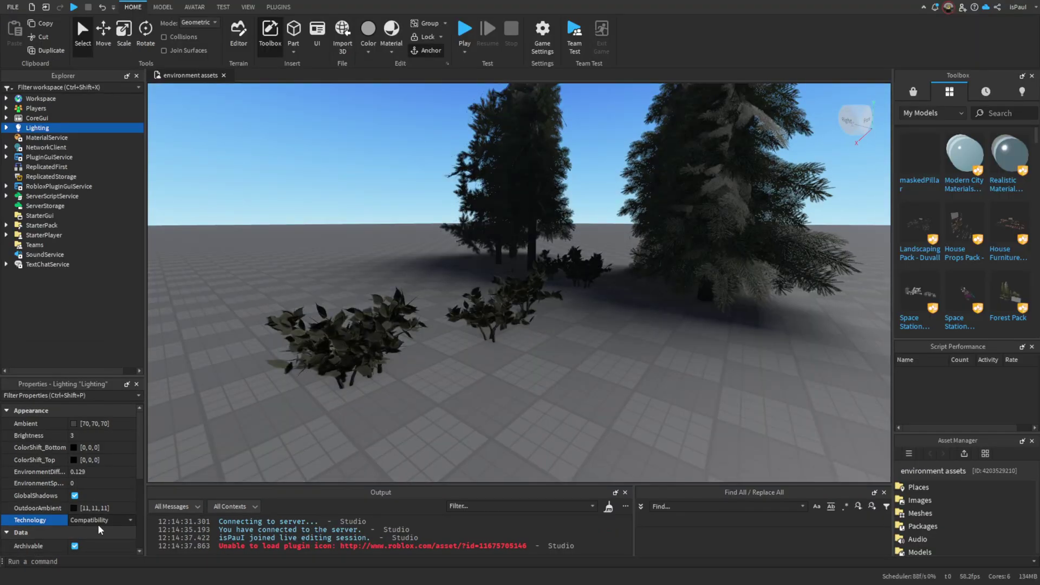
pyautogui.click(100, 520)
pyautogui.click(100, 546)
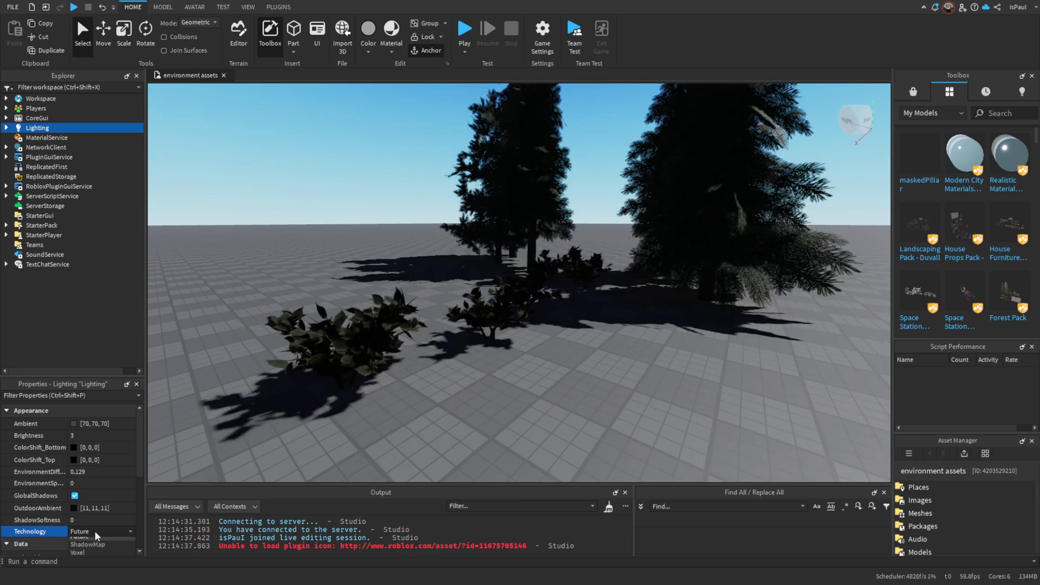
pyautogui.click(95, 531)
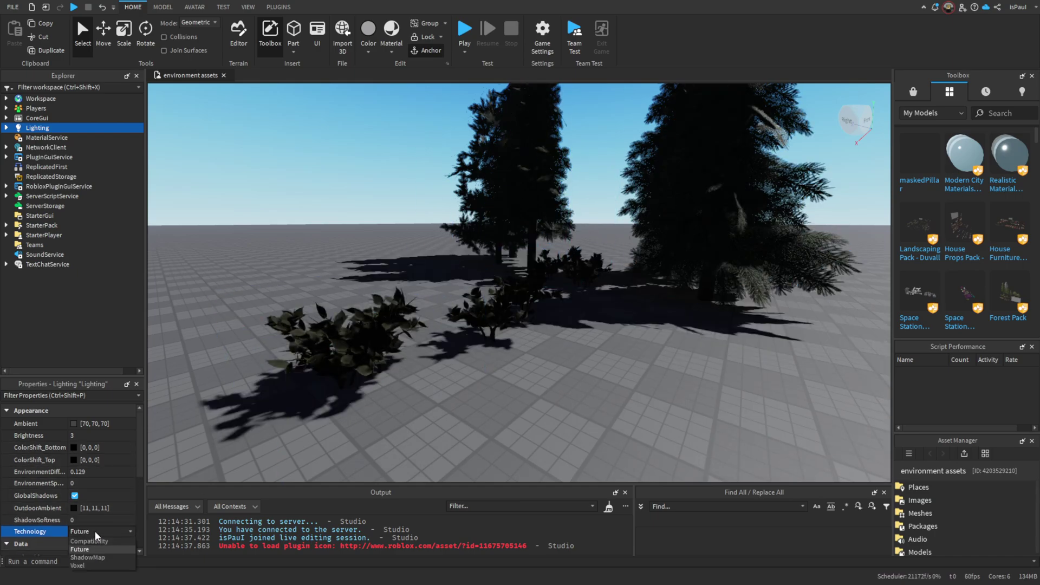
pyautogui.click(97, 535)
pyautogui.click(465, 409)
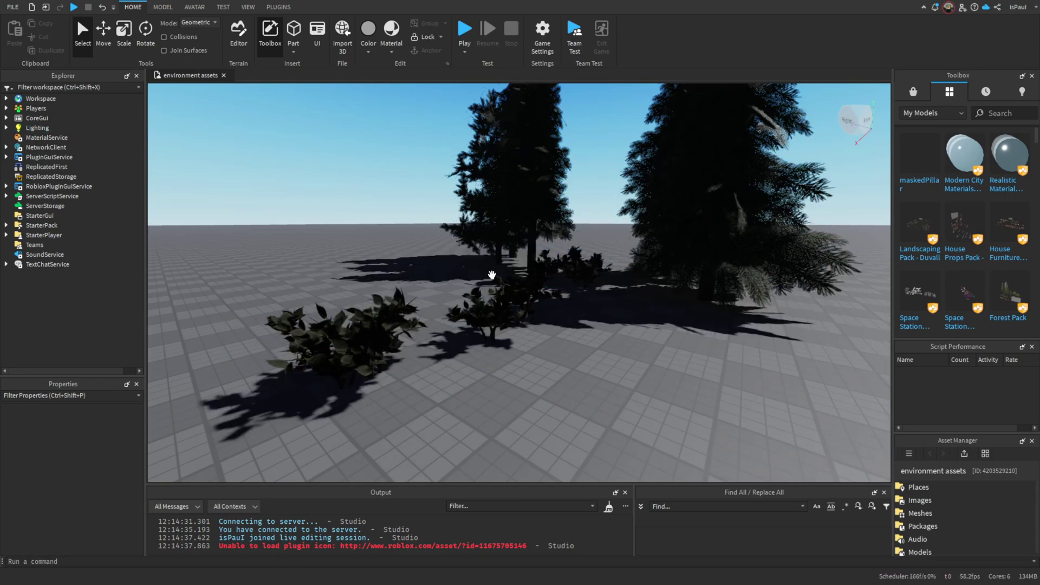
# Select Bush2 inside the DoubleBush model and remove its leaves mesh to expose the branches.
pyautogui.press('a')
pyautogui.press('a')
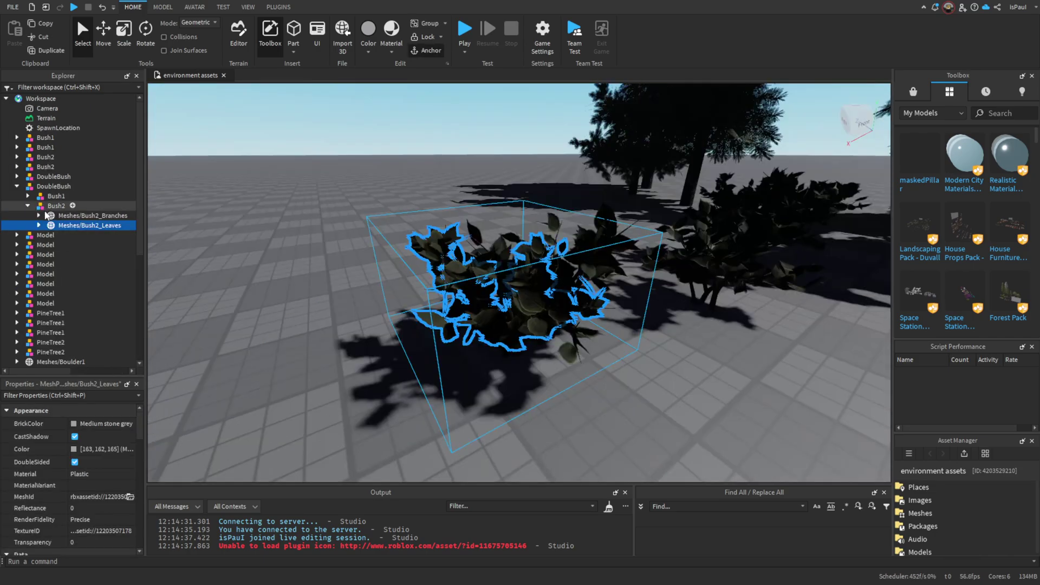
pyautogui.click(53, 206)
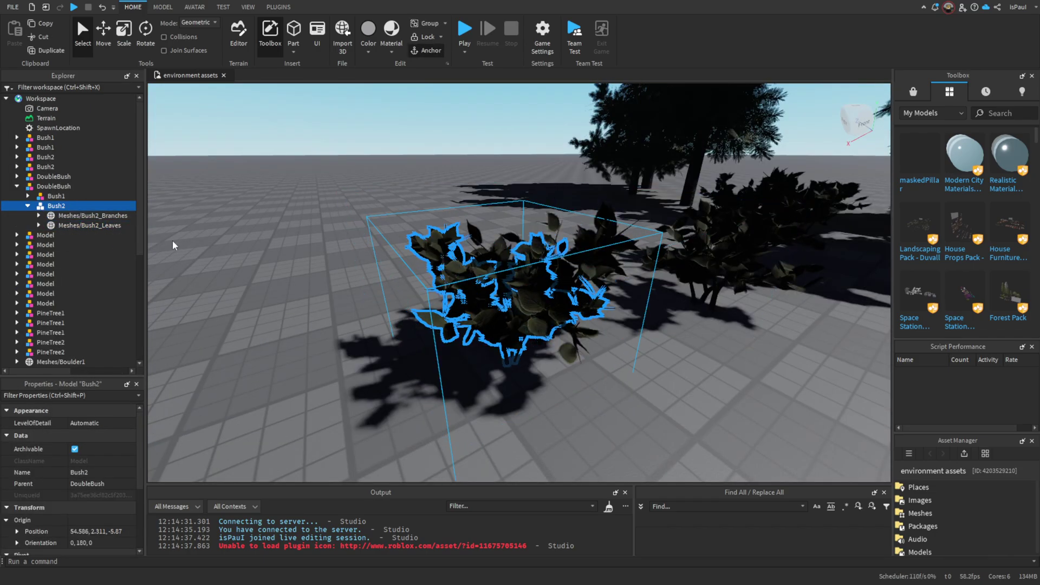
pyautogui.hotkey('ctrl', '2')
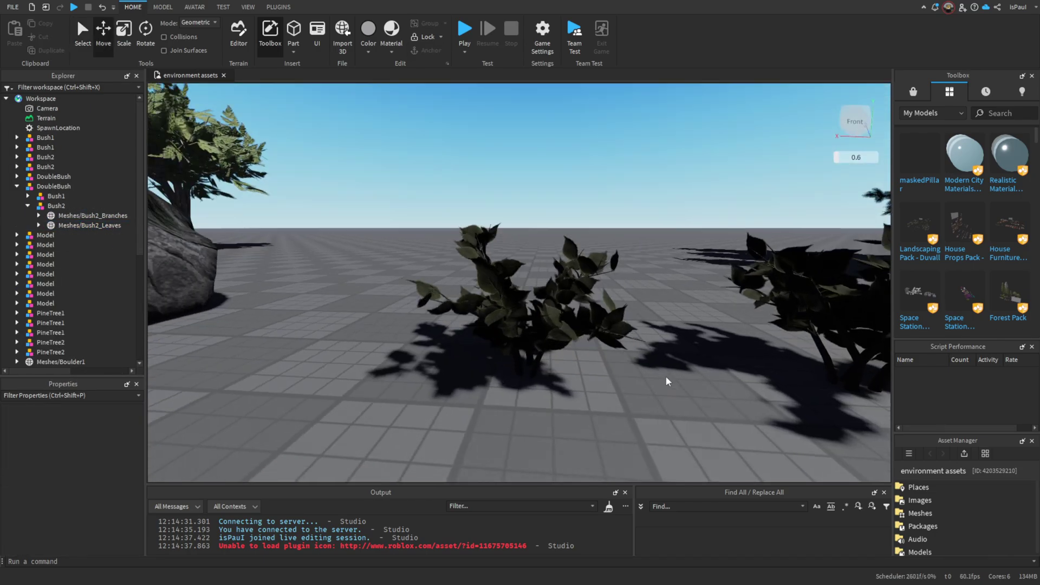
pyautogui.rightClick(667, 377)
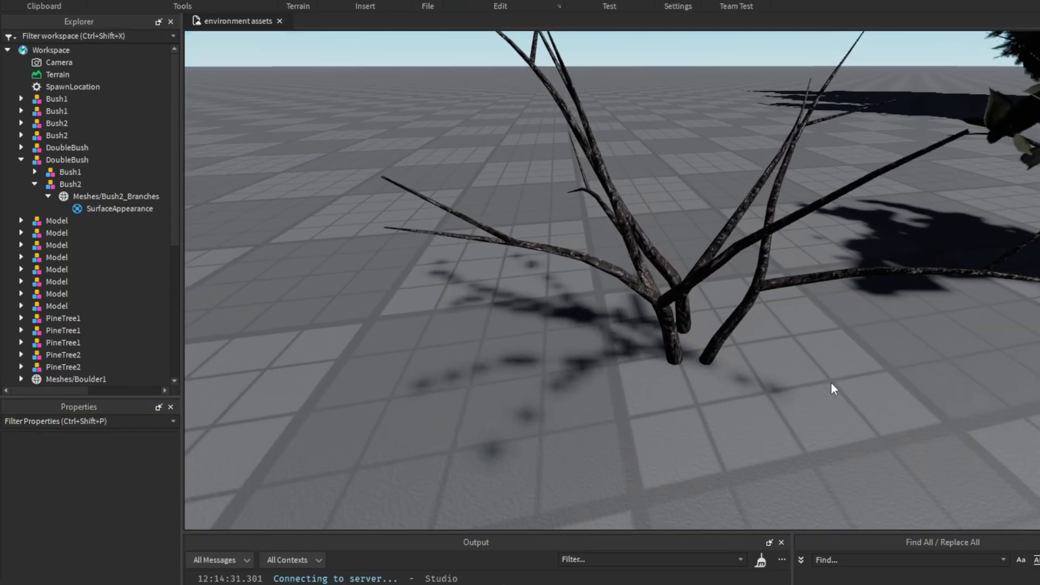
# Select the SurfaceAppearance of Bush2's branches mesh and examine its ColorMap, NormalMap and RoughnessMap alongside the bark up close.
pyautogui.press('w')
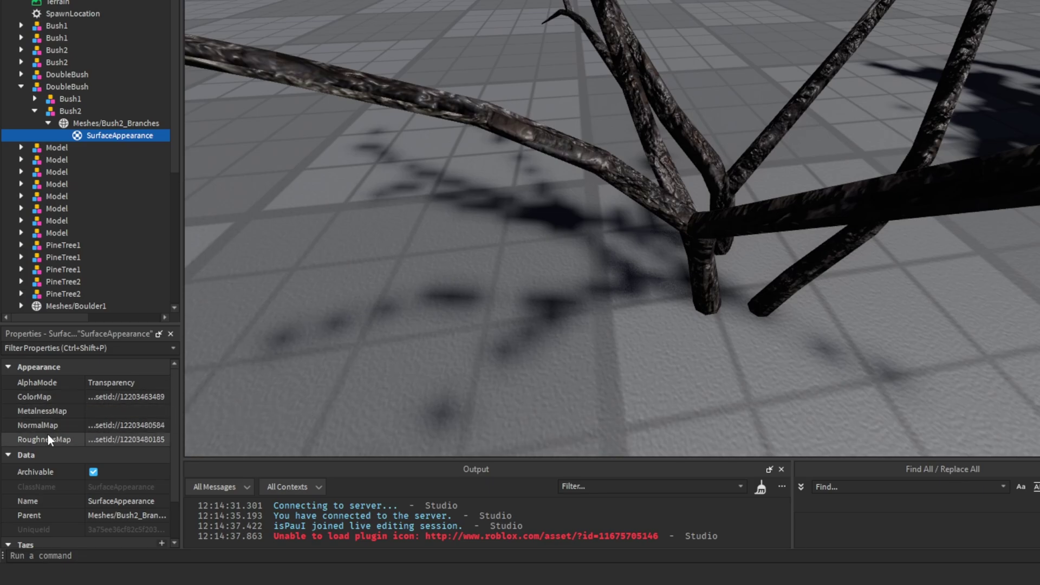
pyautogui.moveTo(24, 432)
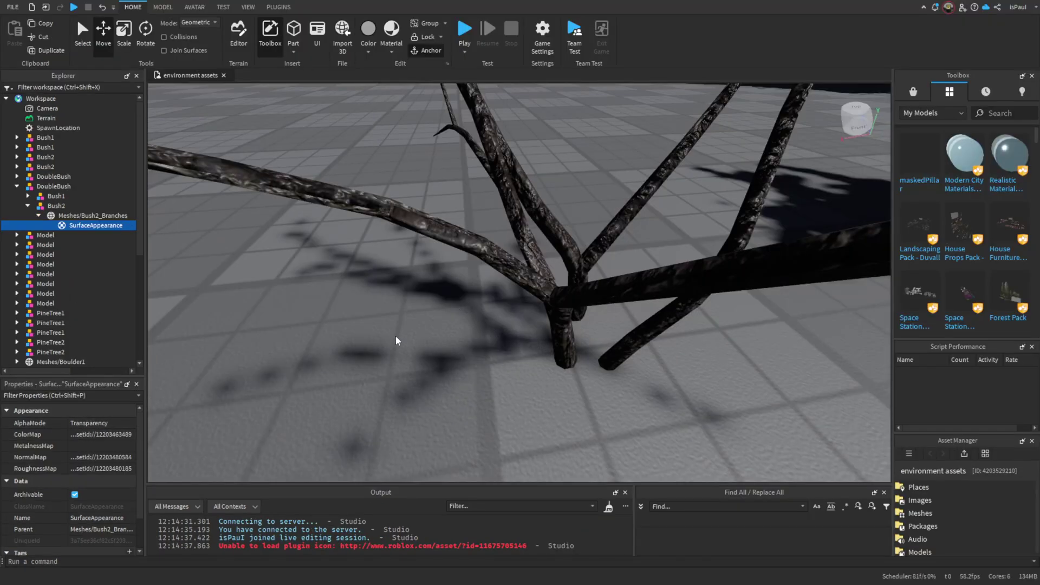
pyautogui.moveTo(43, 448)
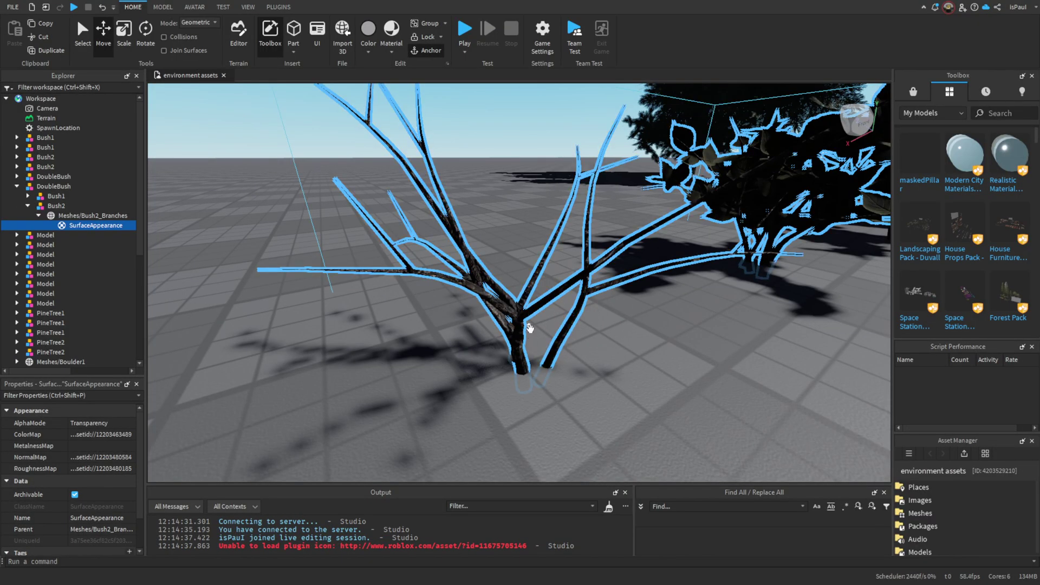
pyautogui.press('w')
pyautogui.moveTo(577, 365); pyautogui.dragTo(576, 365)
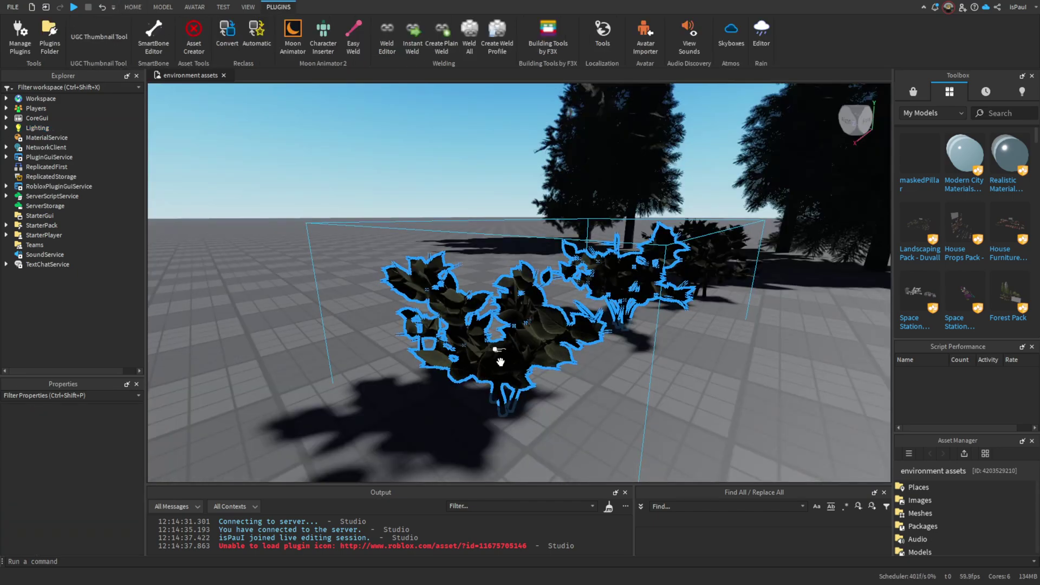
# Apply the Clouded Sky skybox with its lighting using the Skyboxes plugin.
pyautogui.moveTo(629, 356); pyautogui.dragTo(522, 411)
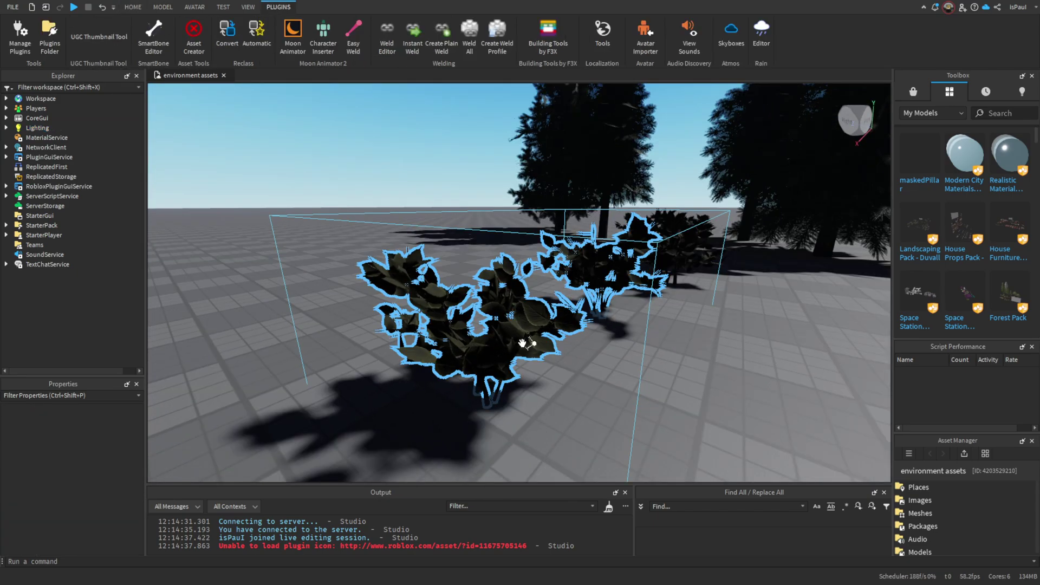
pyautogui.moveTo(639, 374); pyautogui.dragTo(599, 393)
pyautogui.moveTo(511, 337); pyautogui.dragTo(623, 404)
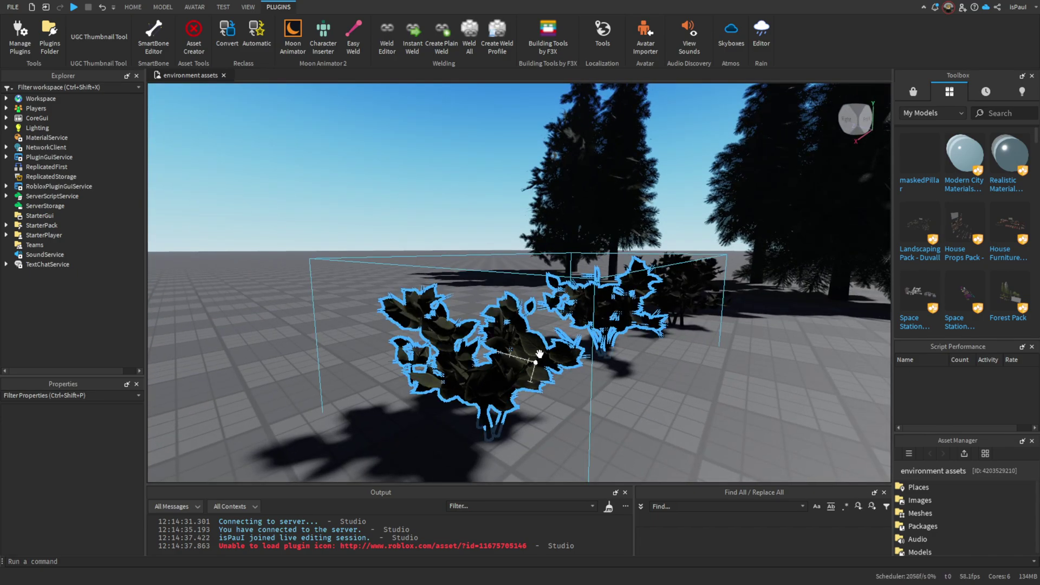
pyautogui.moveTo(366, 204); pyautogui.dragTo(477, 168)
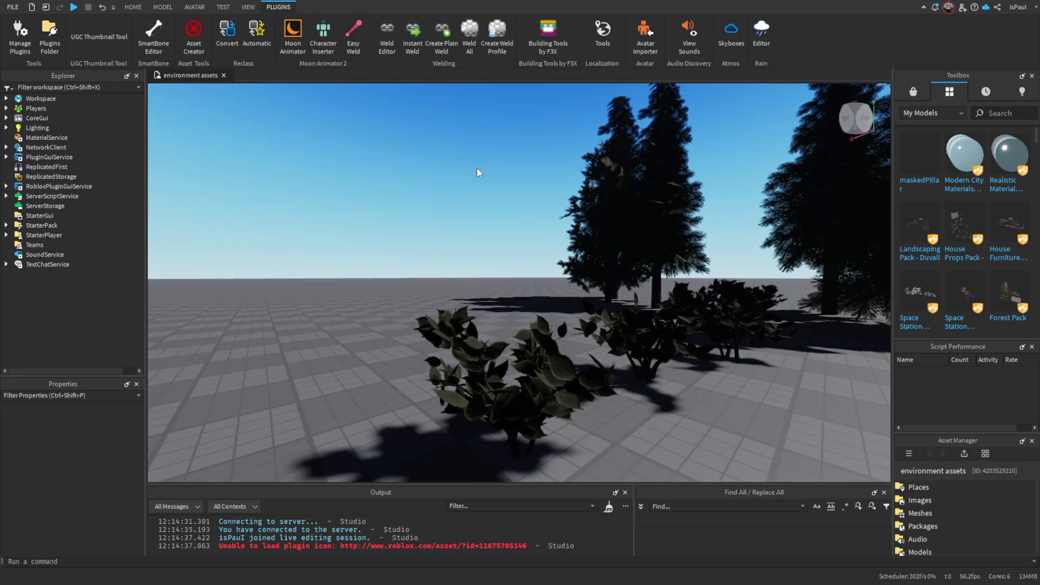
pyautogui.click(740, 35)
pyautogui.click(685, 213)
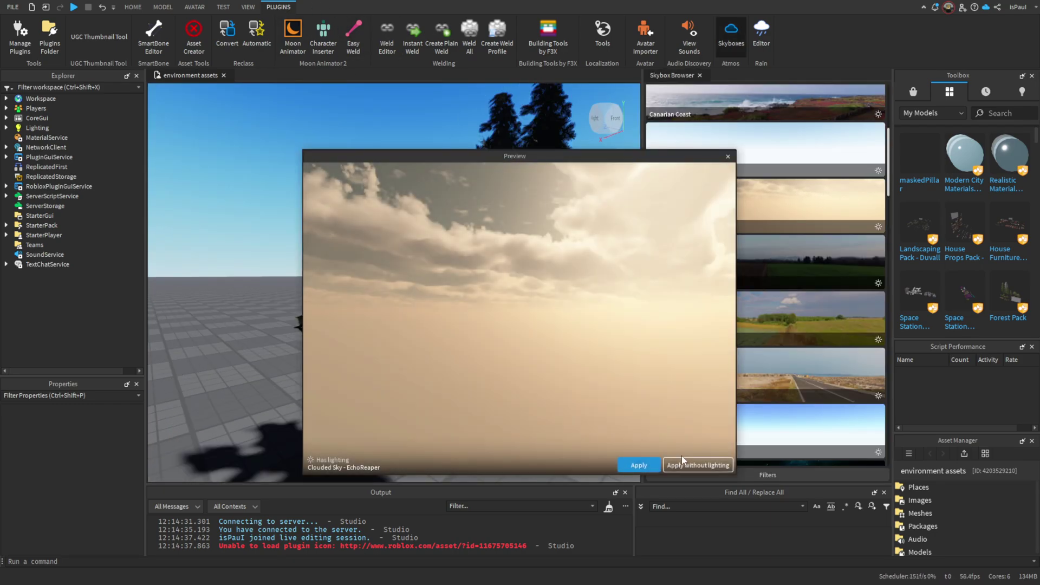
pyautogui.click(638, 465)
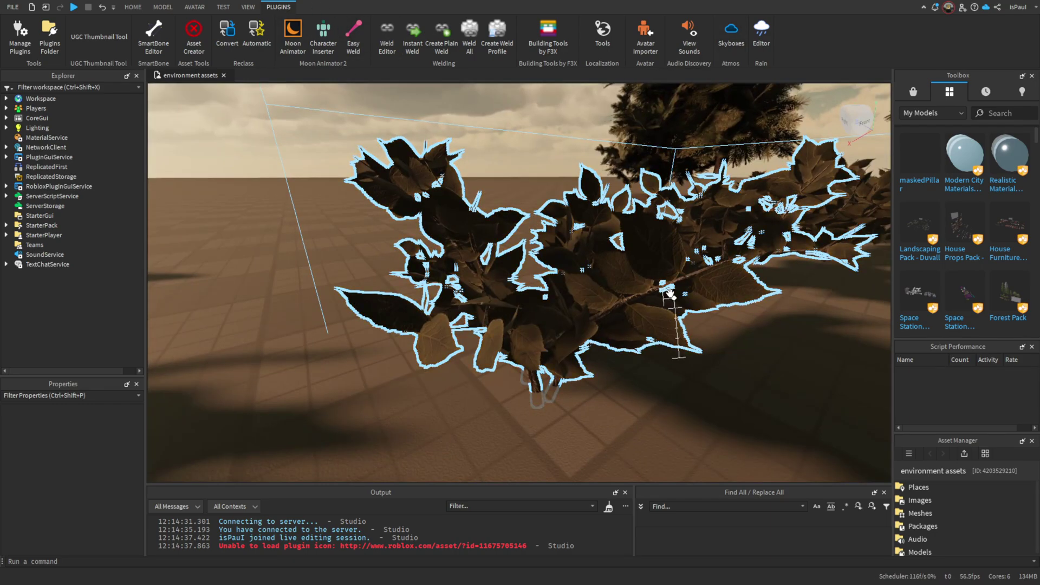
# Examine how the double bush's leaves and the sword's blade reflect the new sky lighting from several angles.
pyautogui.moveTo(691, 348); pyautogui.dragTo(697, 347)
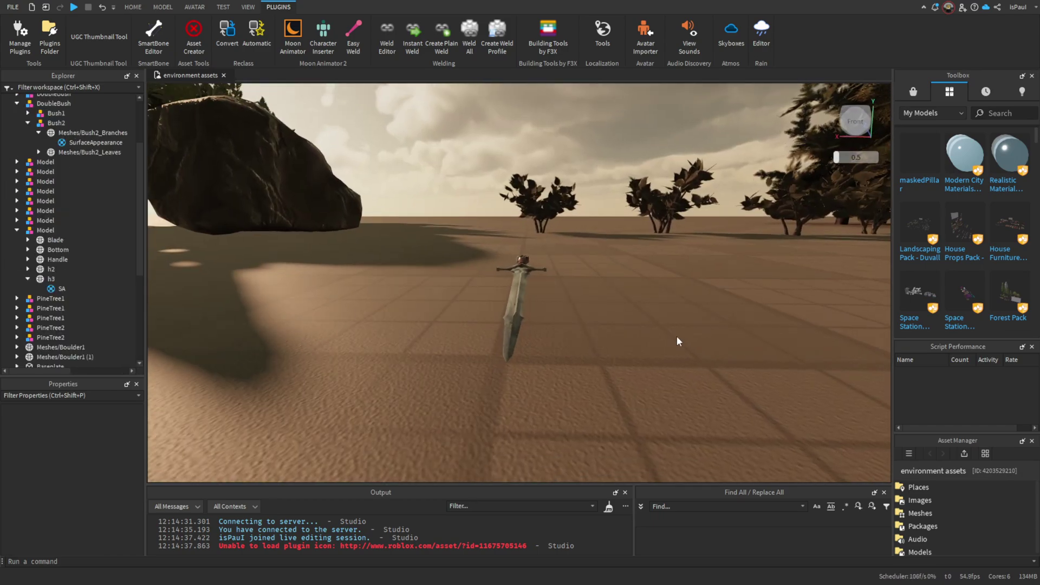
pyautogui.moveTo(670, 330); pyautogui.dragTo(671, 329)
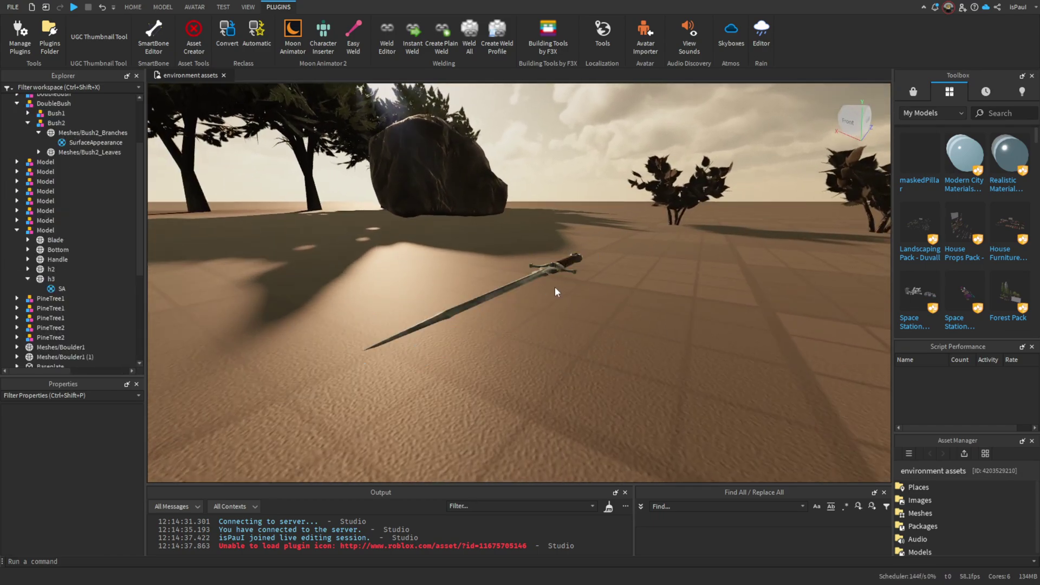
pyautogui.moveTo(563, 295); pyautogui.dragTo(563, 295)
pyautogui.moveTo(641, 340); pyautogui.dragTo(650, 313)
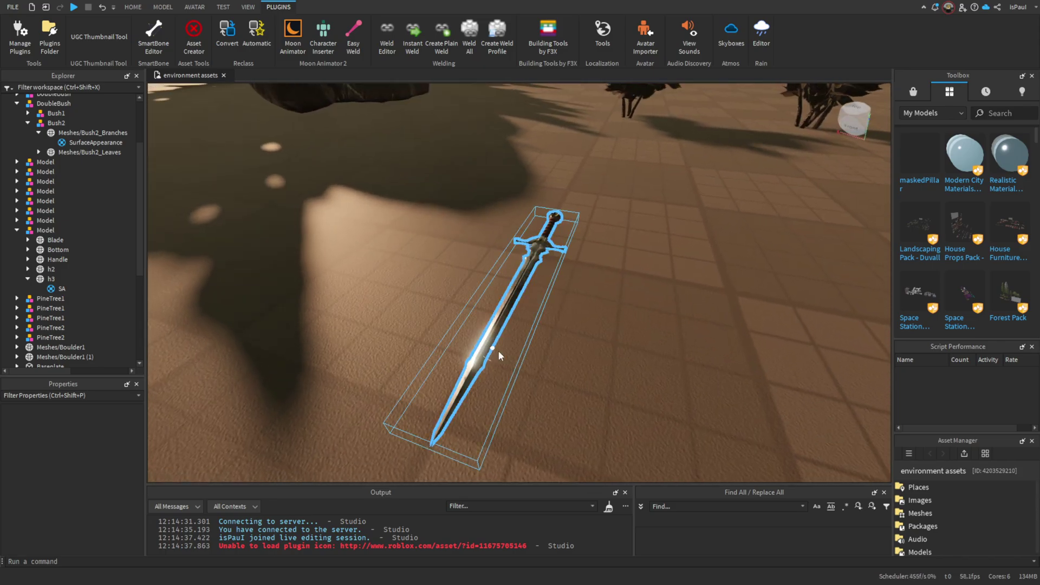
pyautogui.moveTo(588, 339); pyautogui.dragTo(629, 328)
pyautogui.moveTo(659, 291); pyautogui.dragTo(659, 291)
pyautogui.click(598, 356)
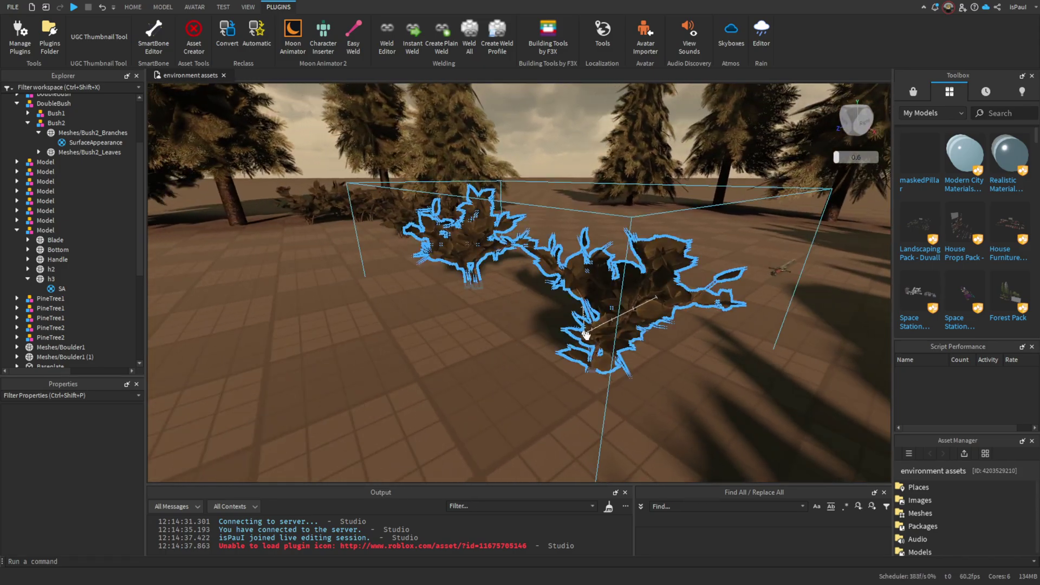
# Examine the surfaces and shadows of the bushes and pine trees from different sides.
pyautogui.moveTo(643, 372); pyautogui.dragTo(643, 372)
pyautogui.moveTo(646, 324); pyautogui.dragTo(646, 324)
pyautogui.moveTo(675, 360); pyautogui.dragTo(675, 360)
pyautogui.moveTo(713, 395); pyautogui.dragTo(724, 380)
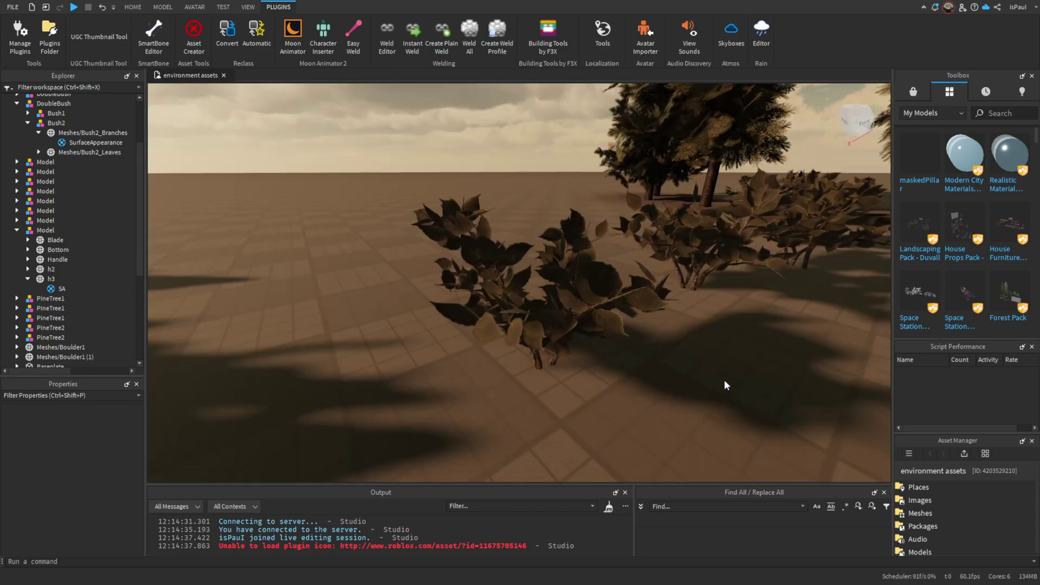
pyautogui.click(623, 325)
pyautogui.moveTo(682, 369); pyautogui.dragTo(698, 382)
pyautogui.click(685, 381)
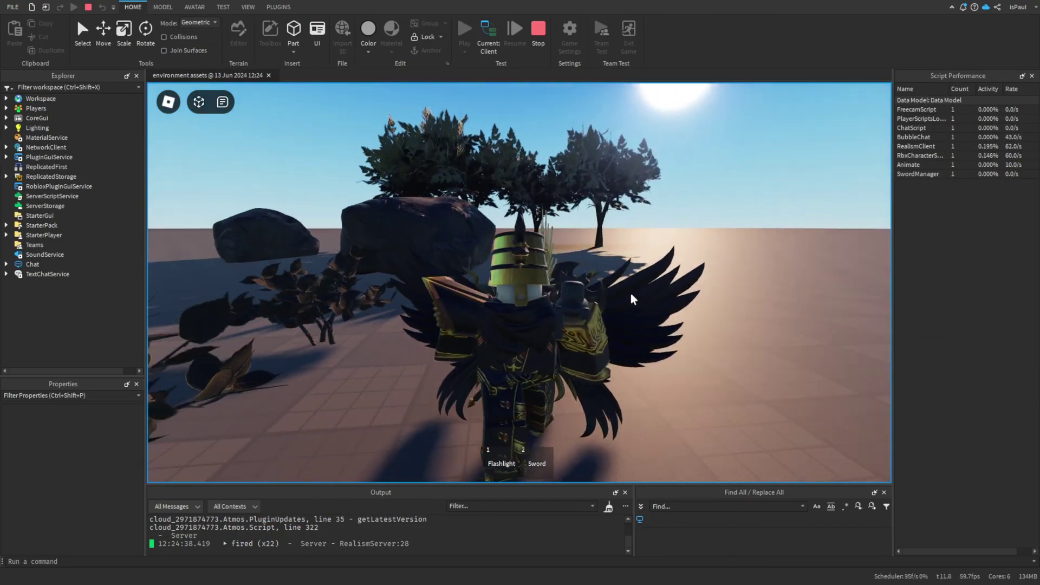
# In the running playtest, view the avatar from the front, expand StarterPlayer and StarterPlayerScripts, and select the RealismClient script.
pyautogui.moveTo(631, 293); pyautogui.dragTo(631, 294)
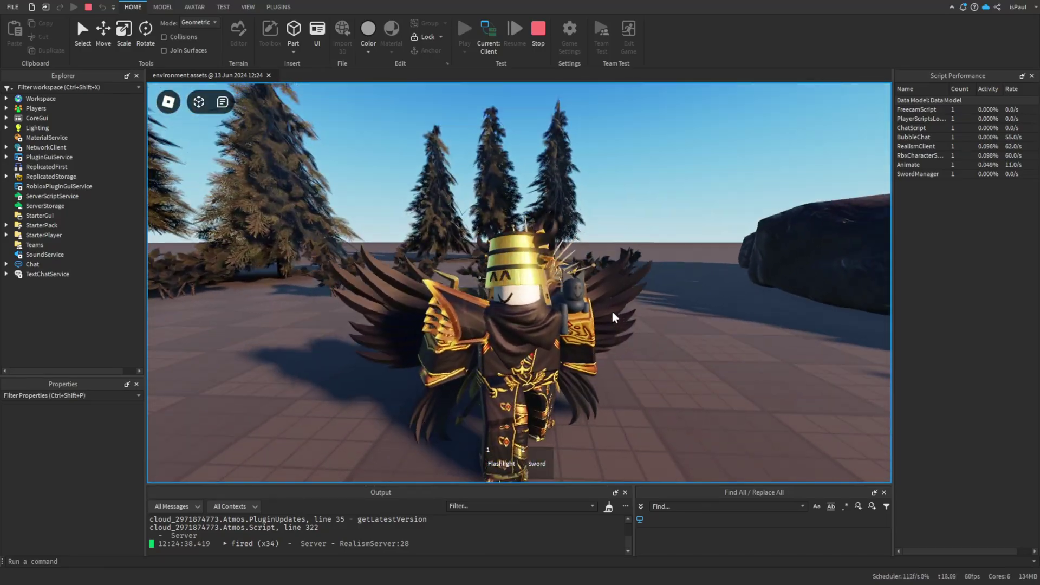
pyautogui.click(6, 235)
pyautogui.click(16, 254)
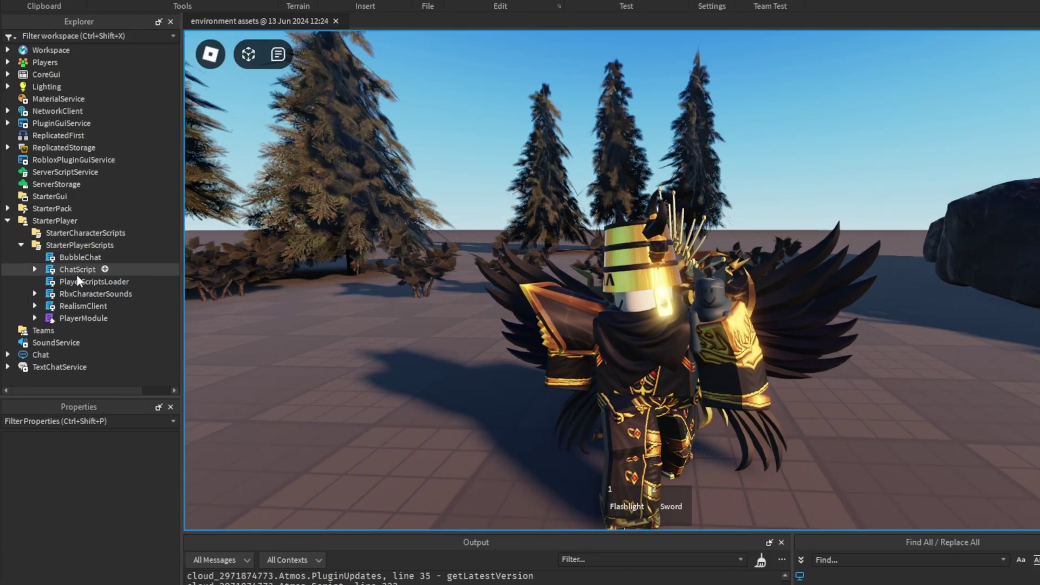
pyautogui.click(89, 306)
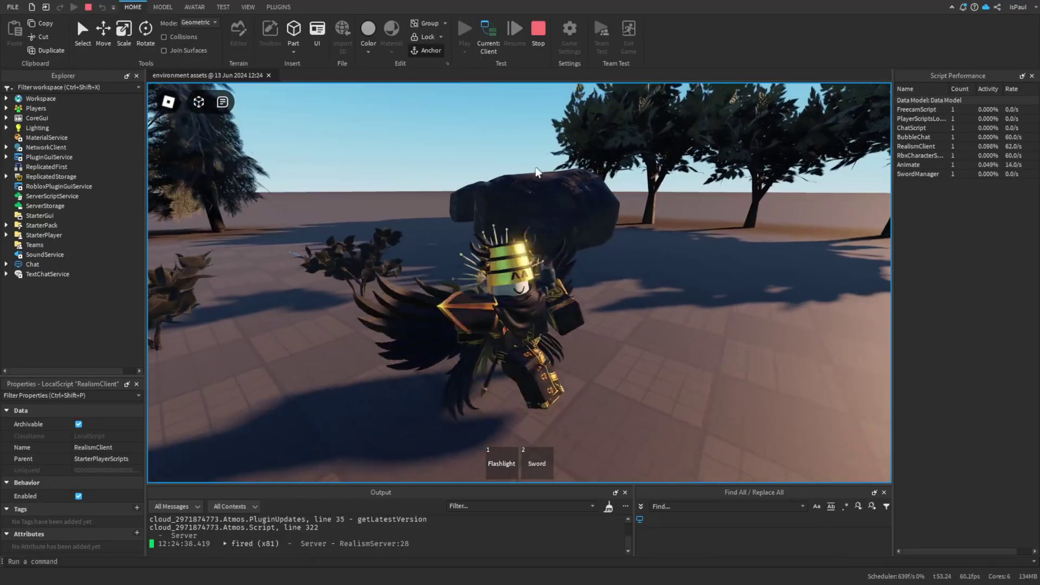
# Walk the avatar back and forth near the rock and bushes to examine its body movement with the realism script running.
pyautogui.press('s')
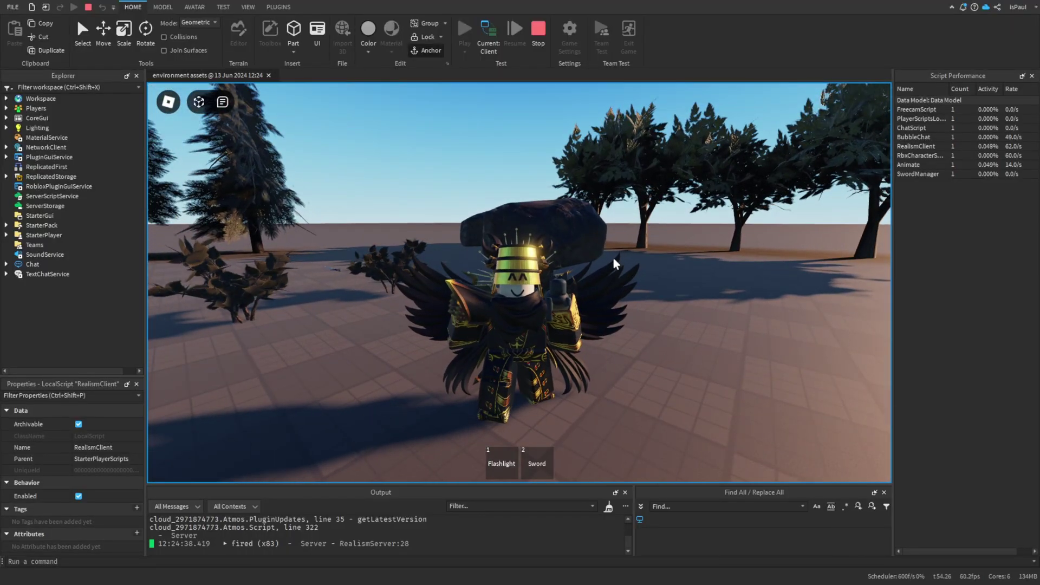
pyautogui.press('w')
pyautogui.press('s')
pyautogui.press('d')
pyautogui.press('w')
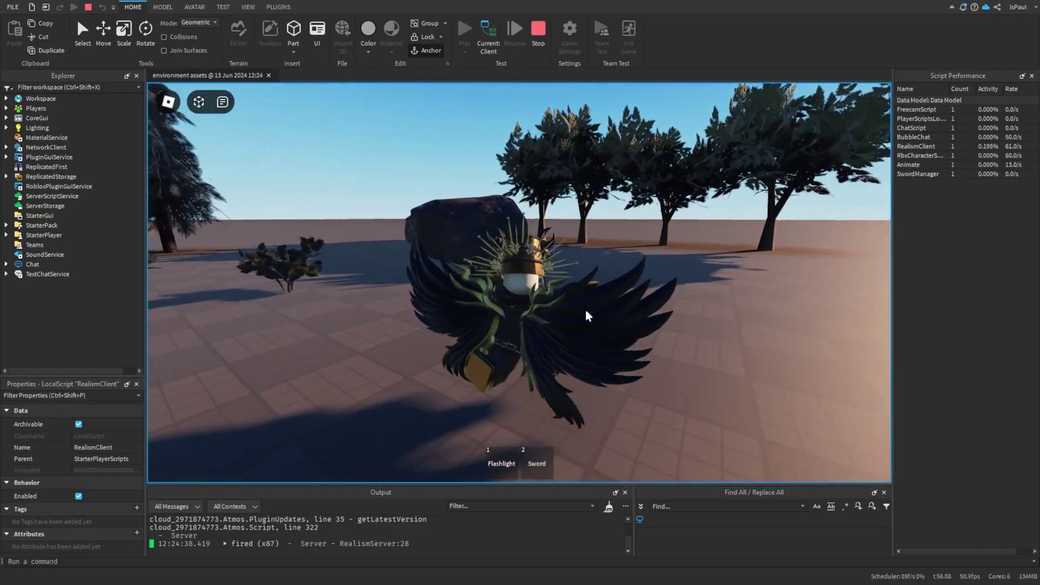
pyautogui.press('s')
pyautogui.press('w')
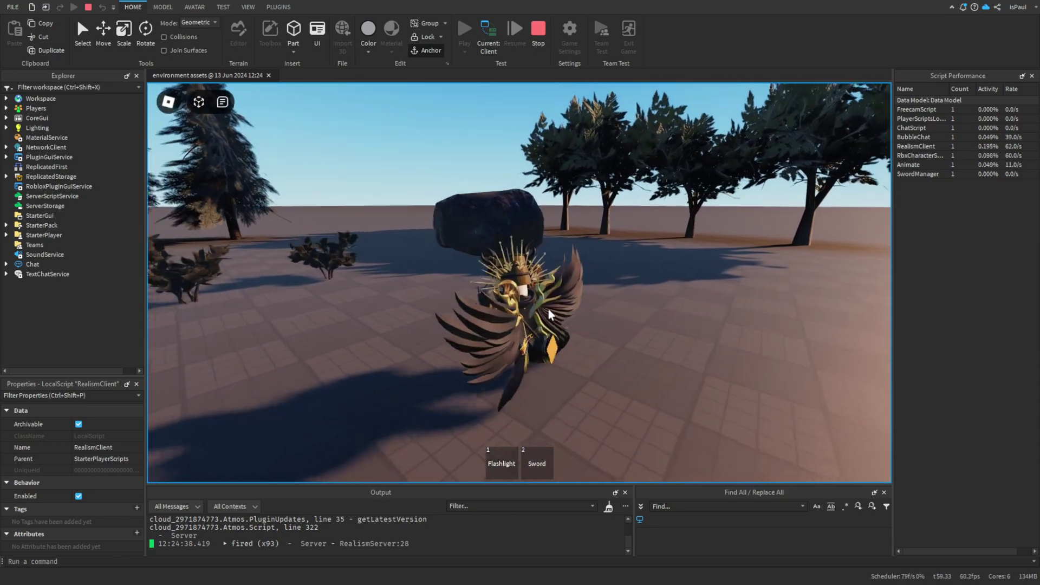
# Run the avatar away from the pine trees onto the open baseplate and examine its walking motion from the front.
pyautogui.press('s')
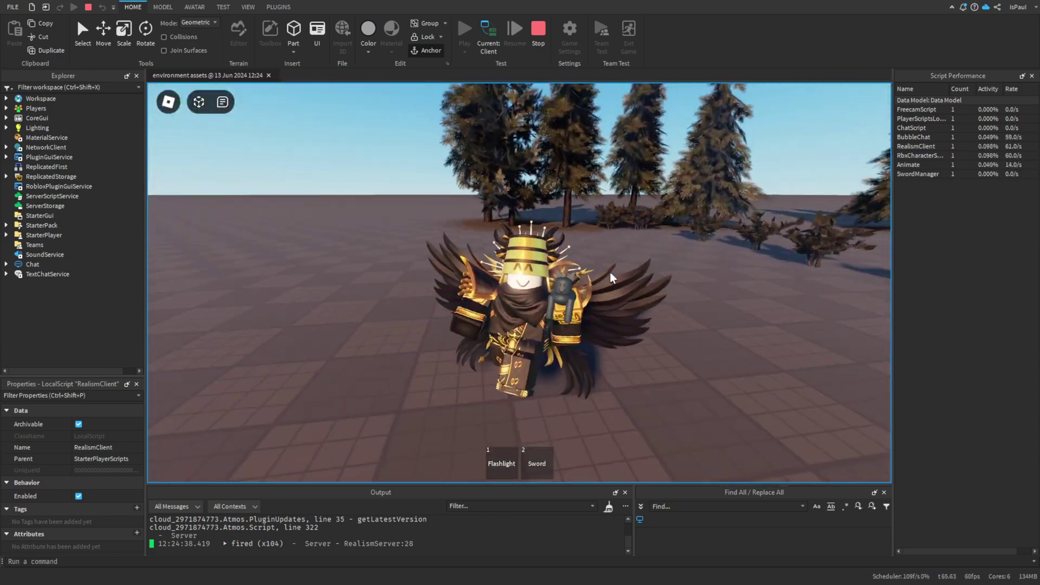
pyautogui.press('a')
pyautogui.press('s')
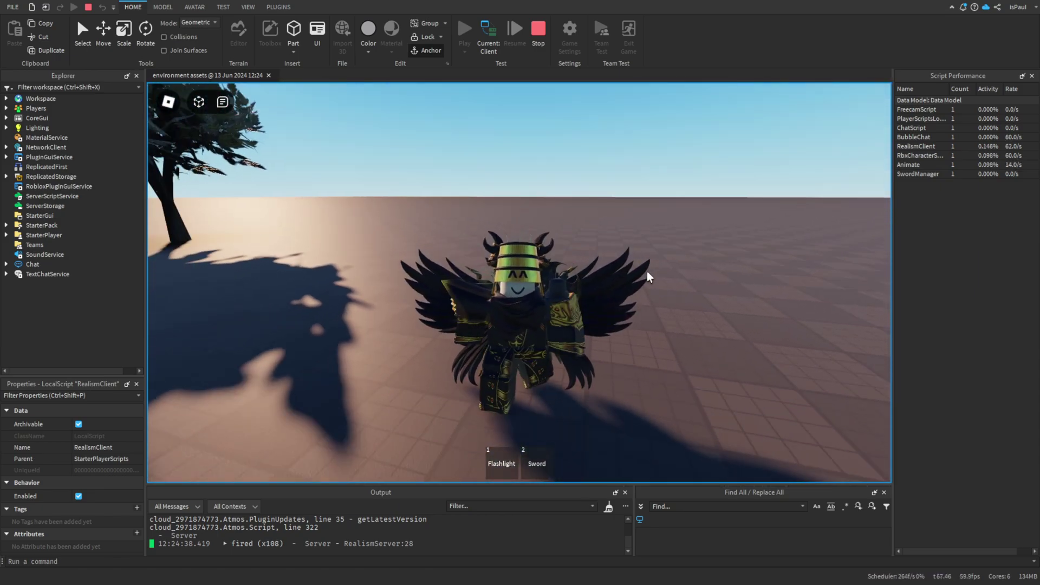
pyautogui.press('d')
pyautogui.press('s')
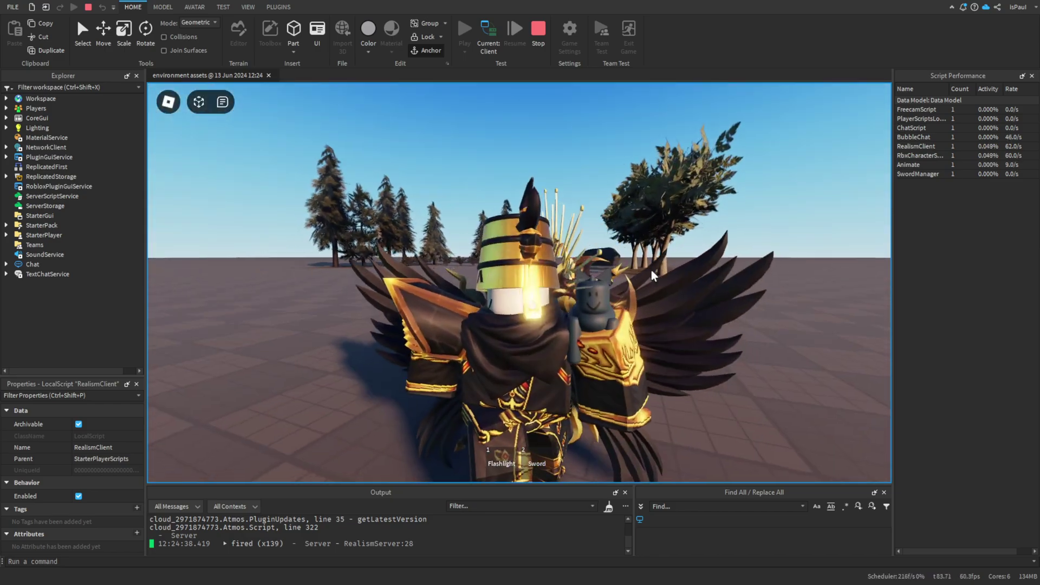
# Examine the avatar's head and torso orientation up close and from different viewing angles.
pyautogui.rightClick(651, 269)
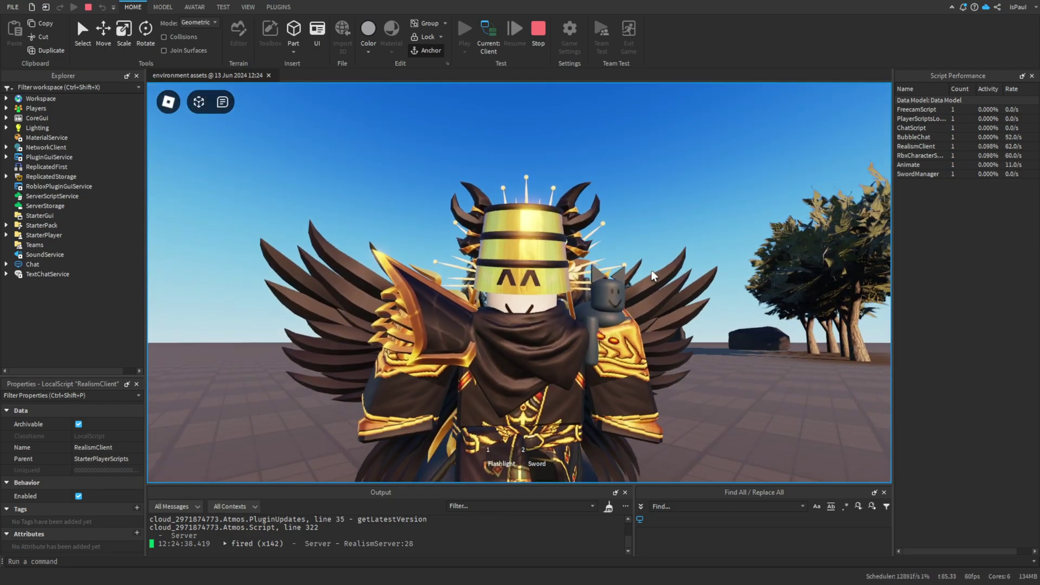
pyautogui.rightClick(613, 339)
pyautogui.press('s')
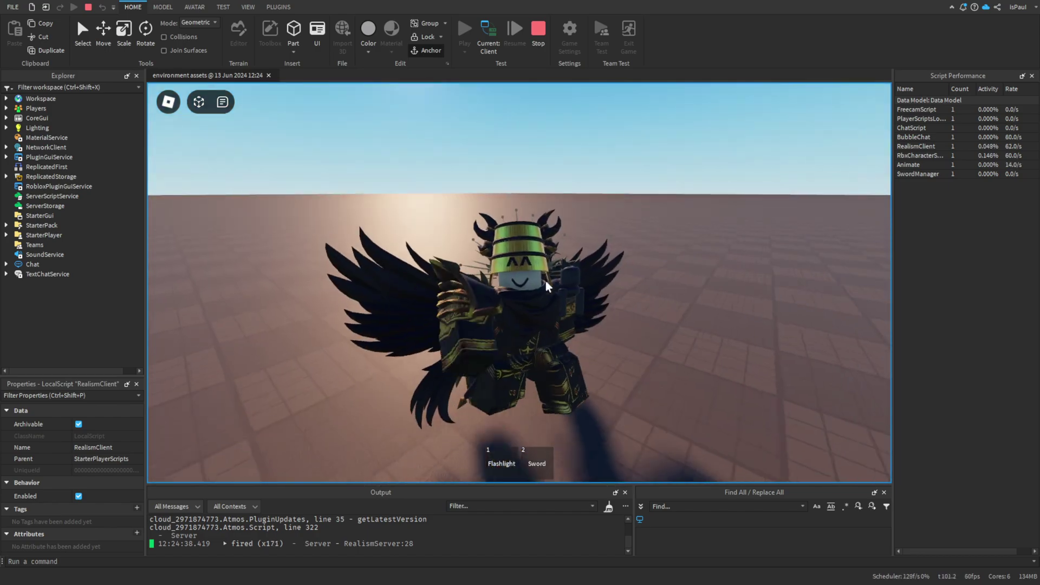
pyautogui.rightClick(623, 284)
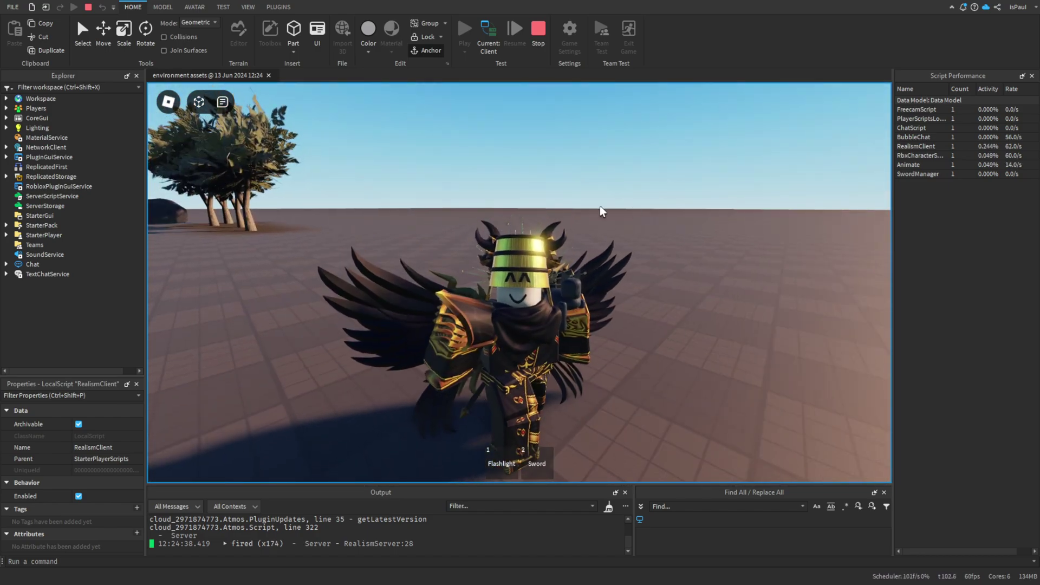
pyautogui.rightClick(664, 307)
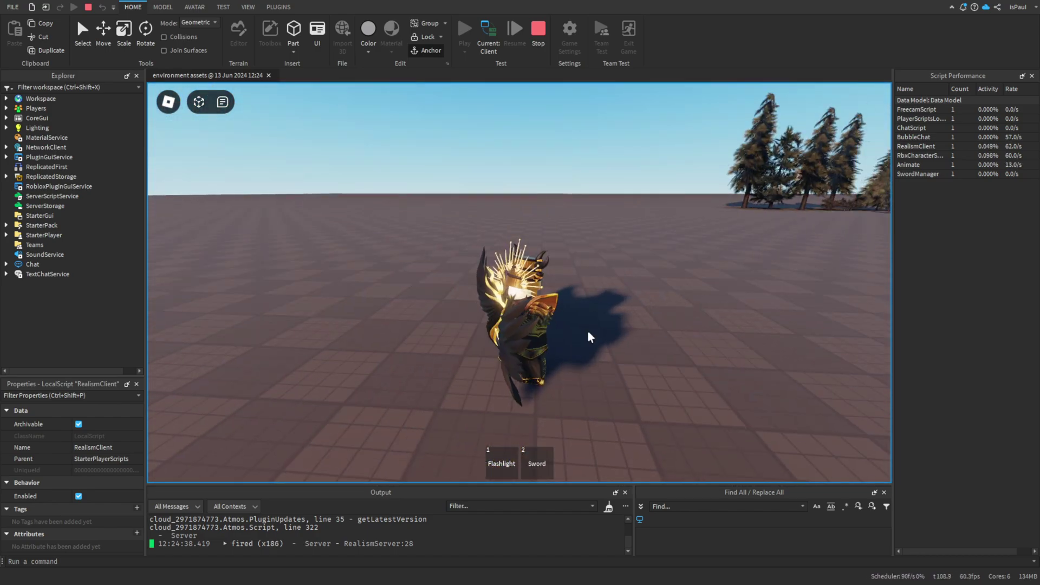
# Walk the avatar in alternating directions on the open baseplate to examine how its head, arms and body respond to turns.
pyautogui.rightClick(591, 329)
pyautogui.press('s')
pyautogui.rightClick(584, 327)
pyautogui.press('a')
pyautogui.press('d')
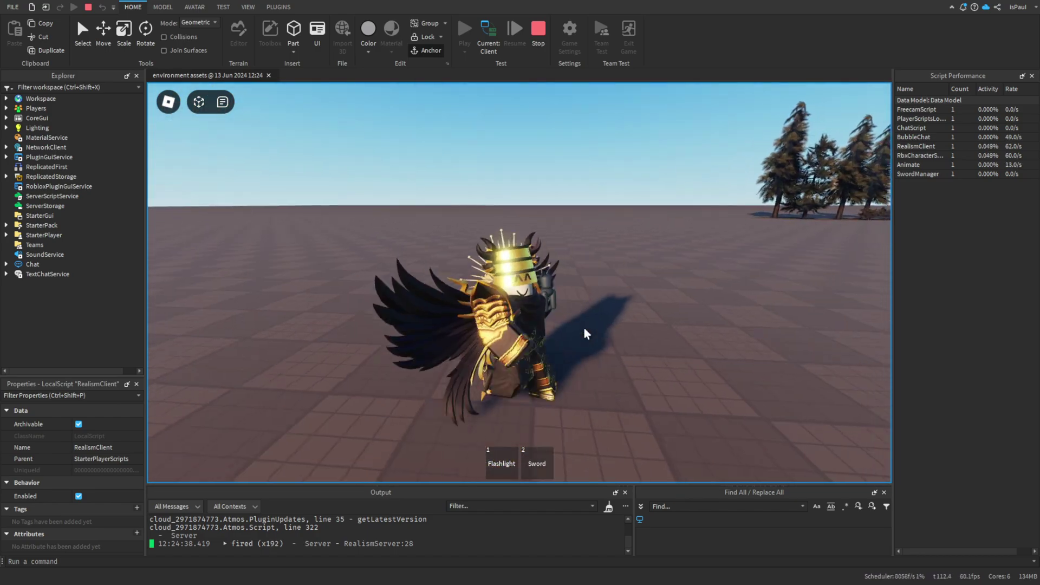
pyautogui.press('w')
pyautogui.press('s')
pyautogui.rightClick(584, 327)
pyautogui.press('a')
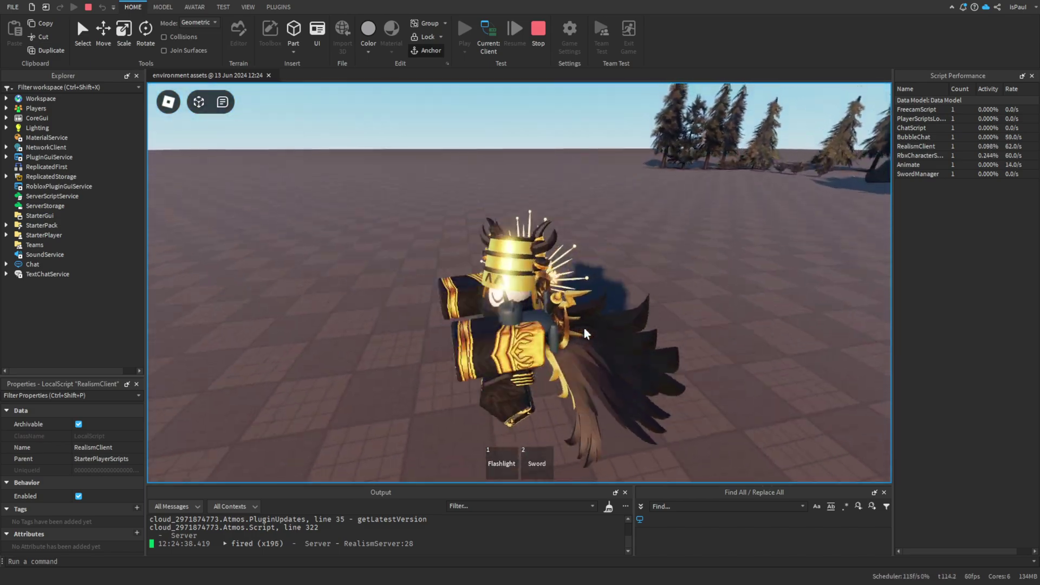
pyautogui.press('s')
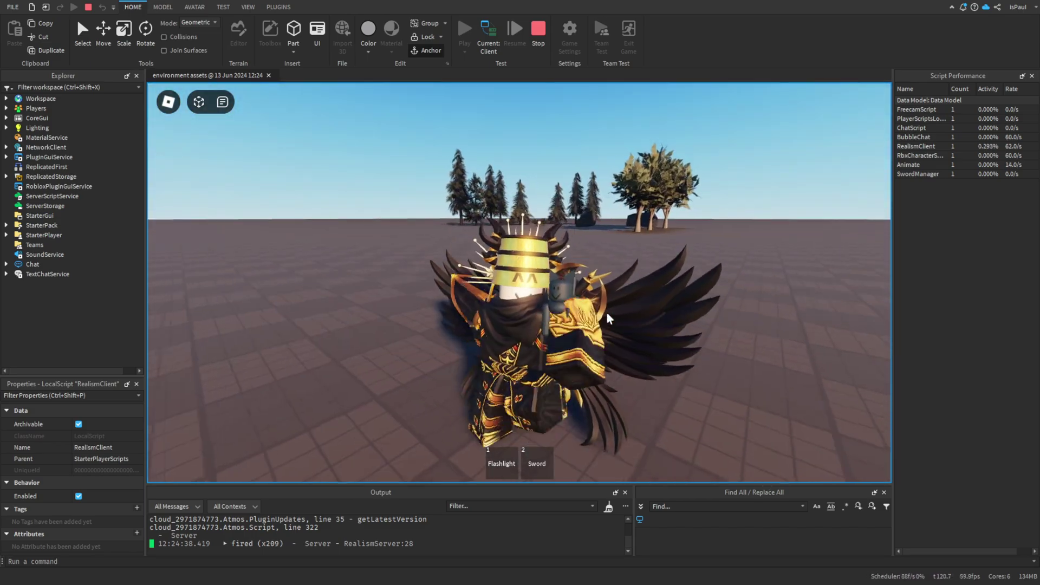
# Examine the running avatar and its ground shadow from the side and the front.
pyautogui.rightClick(606, 311)
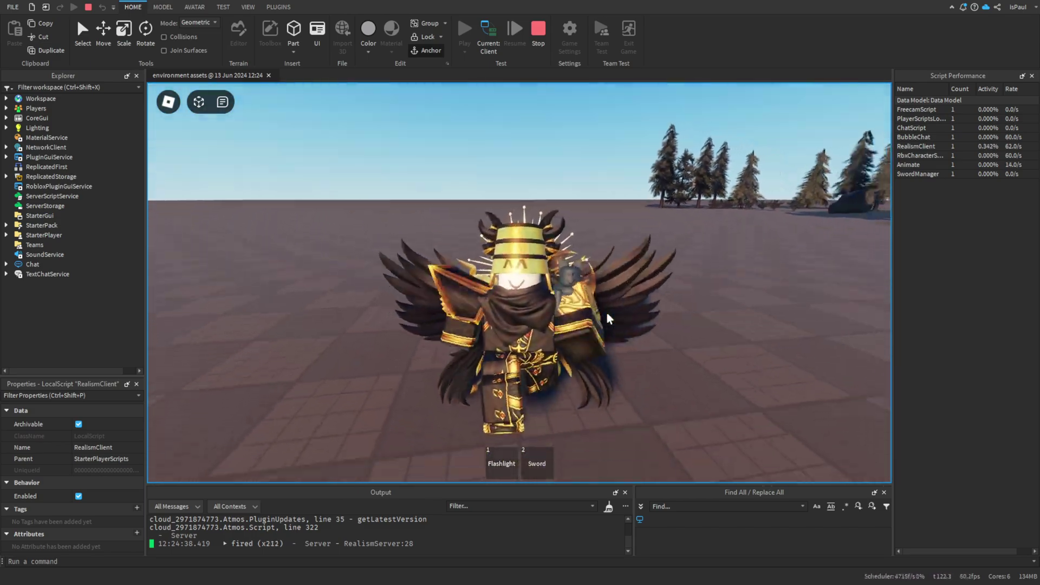
pyautogui.press('d')
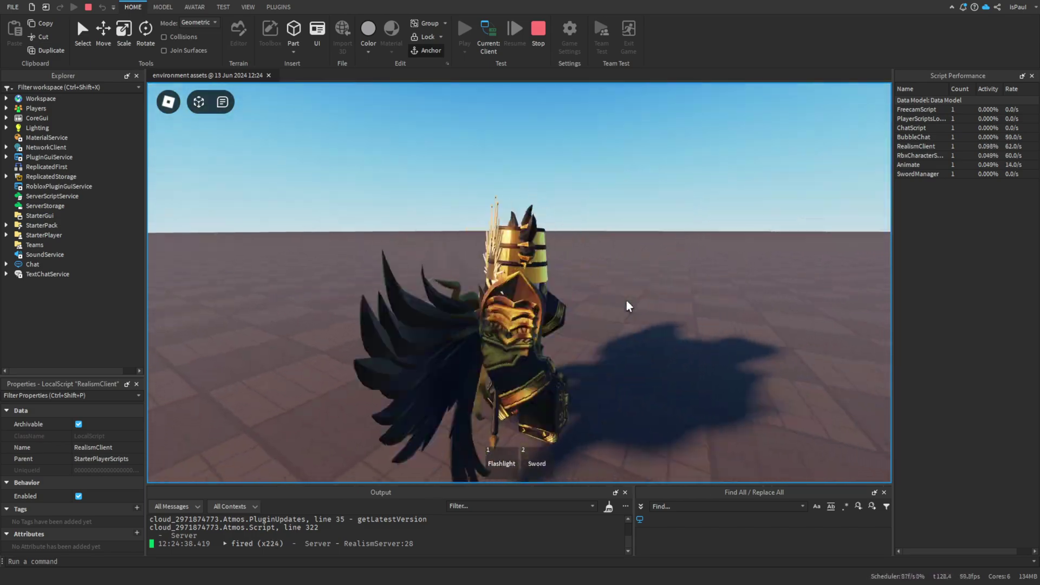
pyautogui.rightClick(627, 300)
pyautogui.press('s')
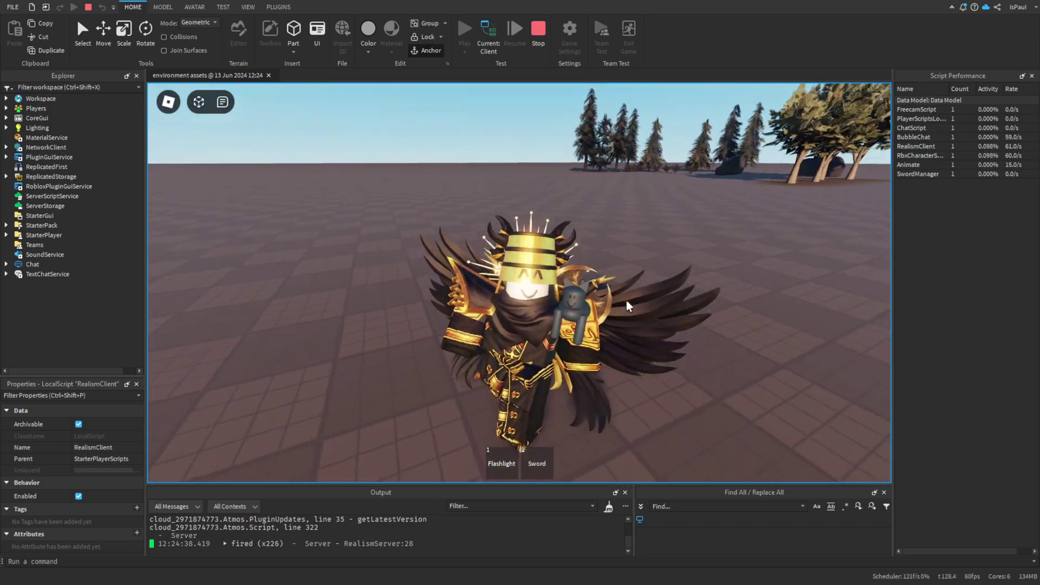